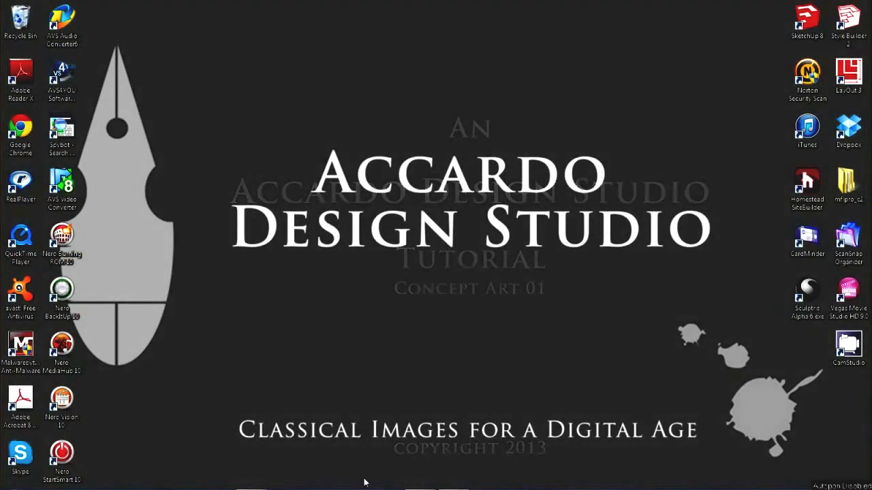
Step: Launch Photoshop and open CA08.jpg from the Character Designs from Scans folder
mouse_move(368, 484)
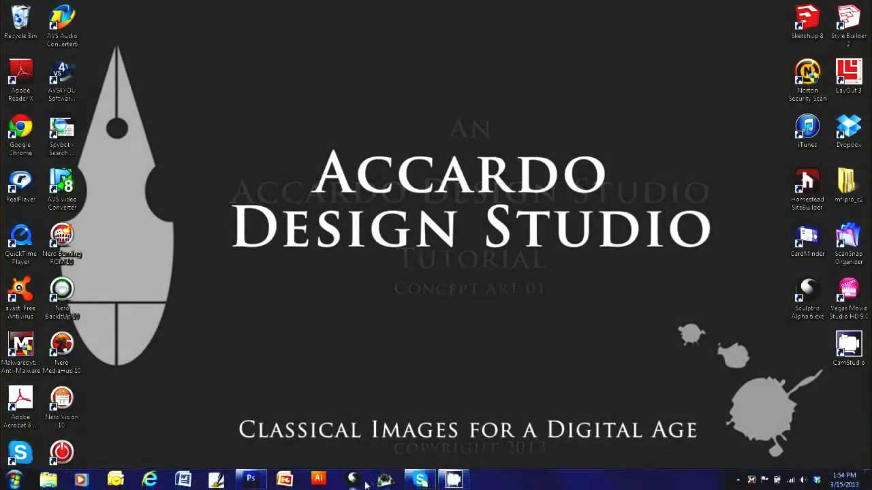
left_click(250, 481)
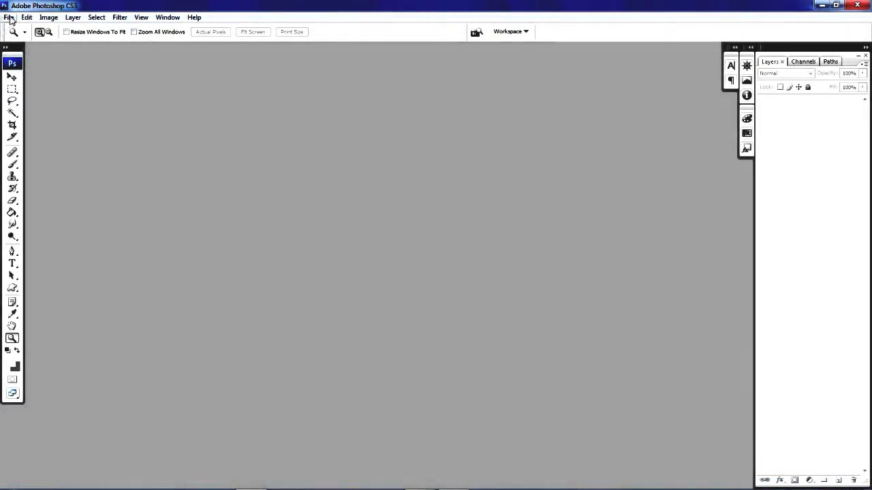
left_click(9, 17)
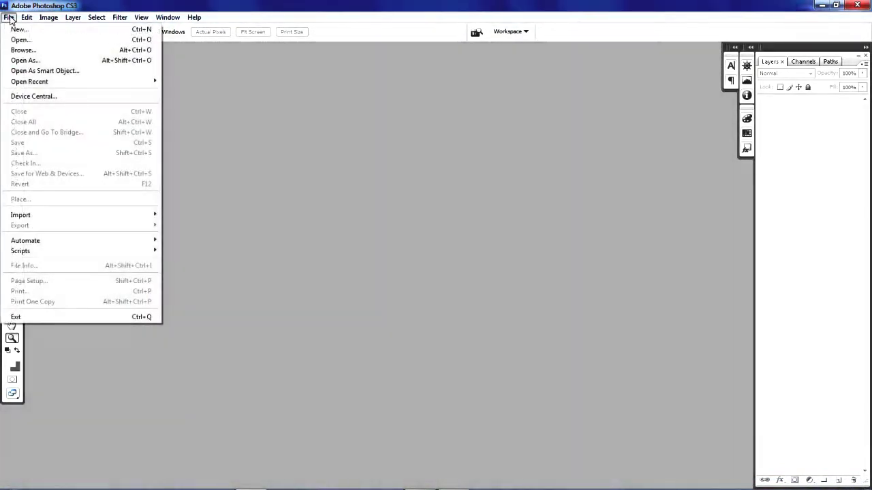
left_click(19, 43)
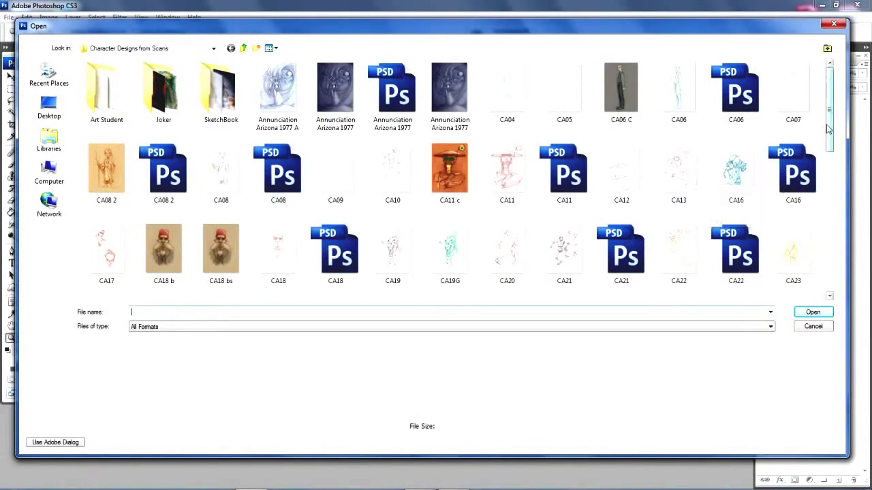
left_click_drag(831, 134, 832, 139)
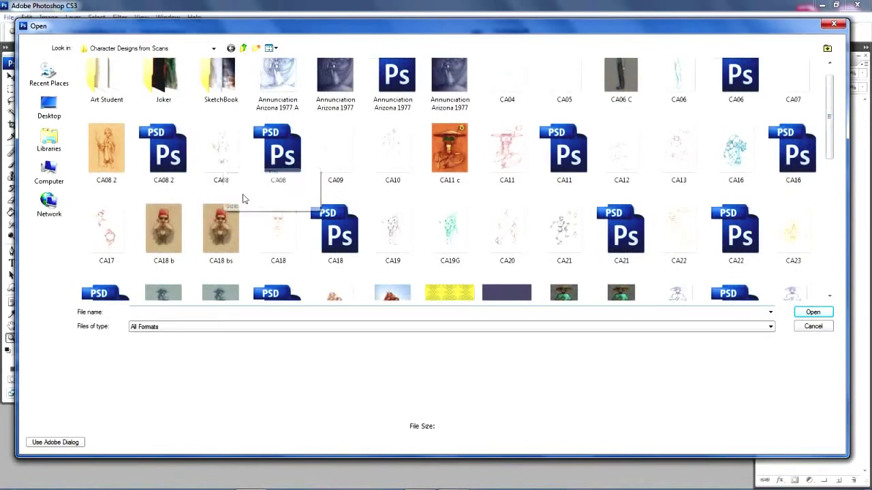
double_click(225, 164)
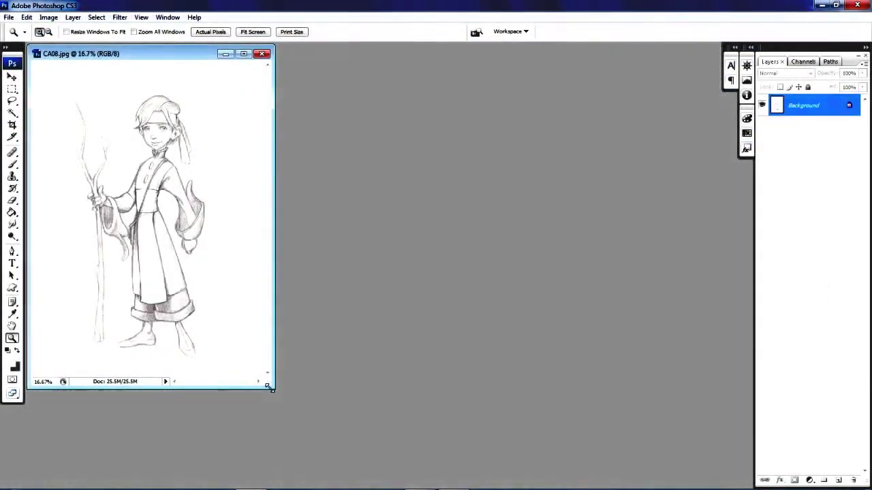
Step: Enlarge the CA08 document window to fill the workspace and zoom in on the face
left_click_drag(270, 386, 695, 488)
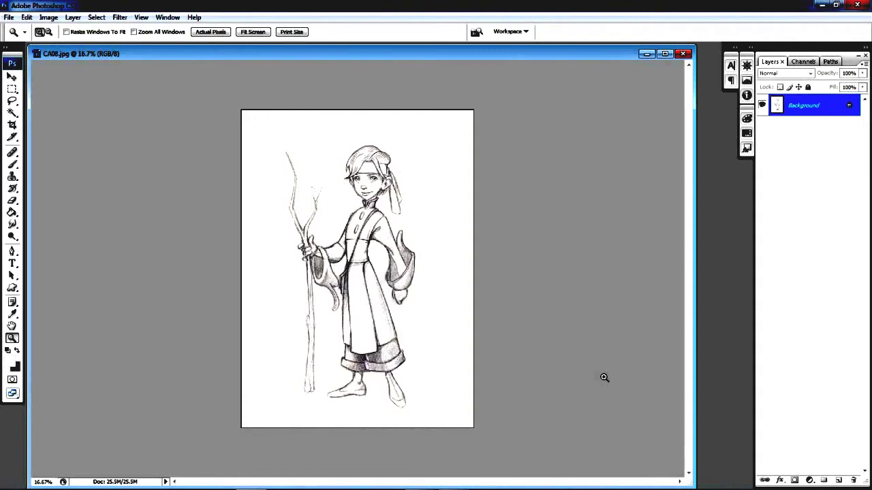
left_click(463, 314)
left_click_drag(686, 320, 684, 294)
left_click(332, 227)
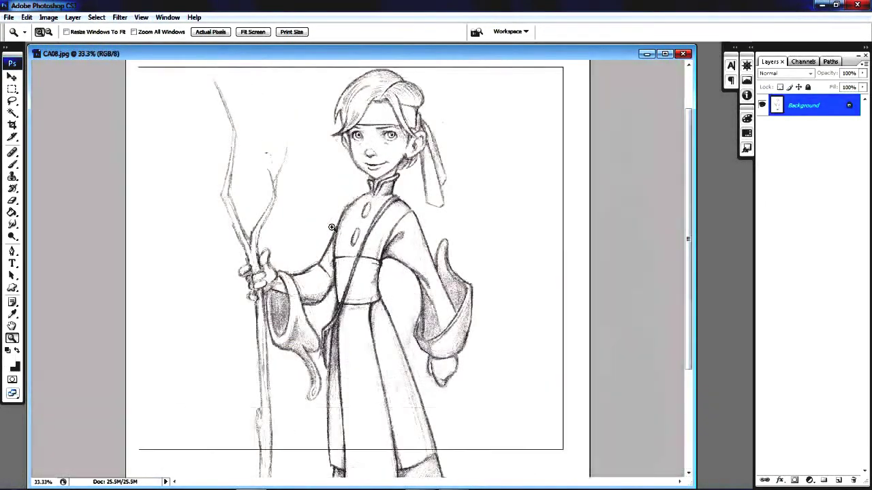
left_click(475, 181)
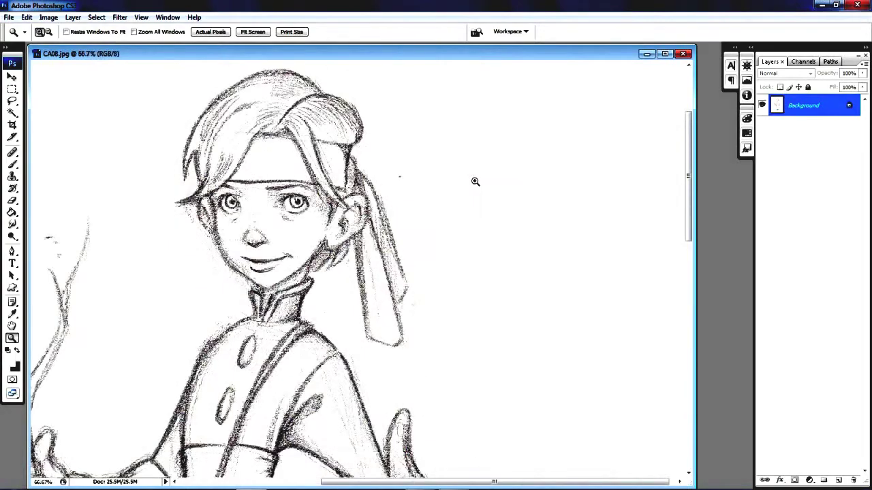
left_click_drag(689, 151, 687, 371)
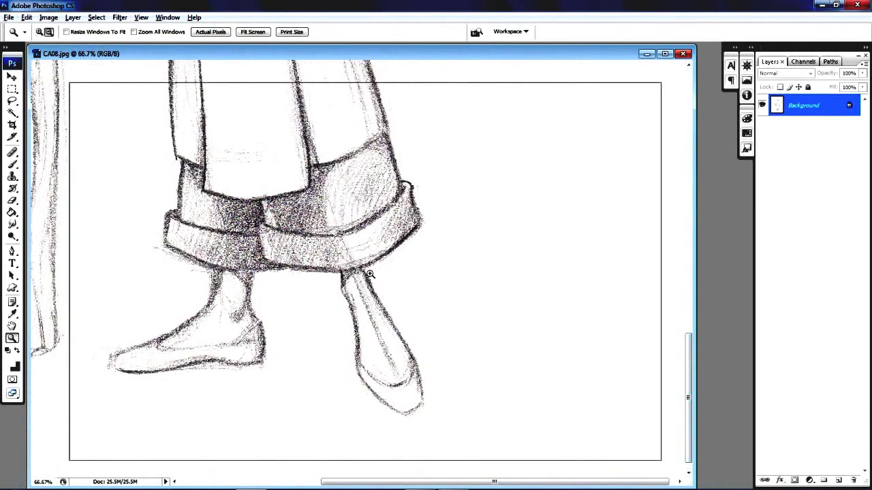
Step: Zoom back out to view the whole staff-holding figure
left_click(370, 273, "alt")
left_click(370, 273, "alt")
left_click(371, 274, "alt")
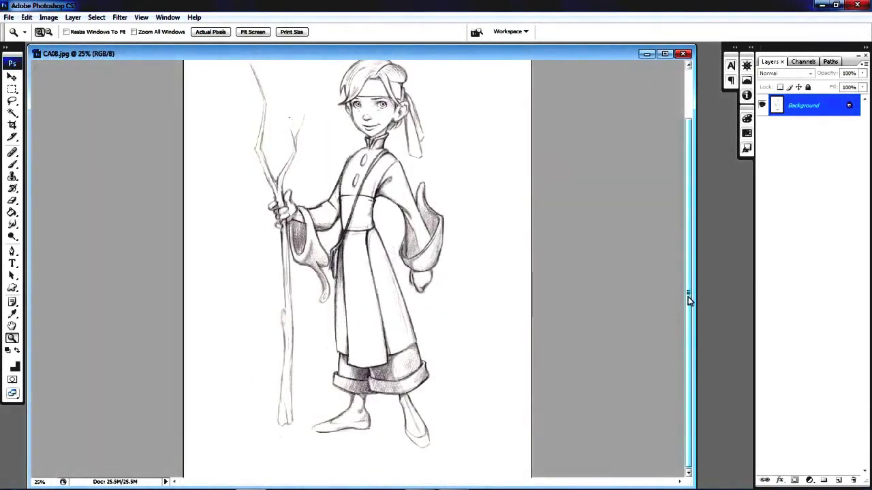
left_click_drag(689, 296, 685, 276)
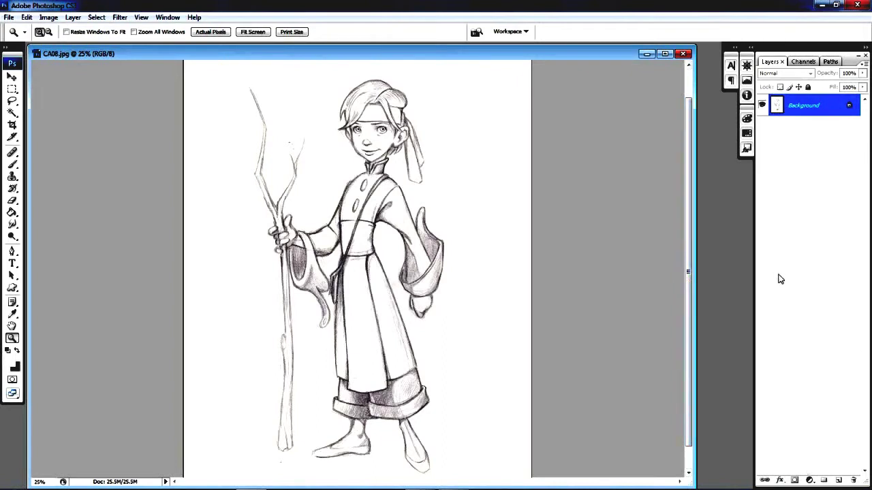
Step: Create a Background copy layer of the CA08 sketch above the original
left_click_drag(811, 109, 839, 480)
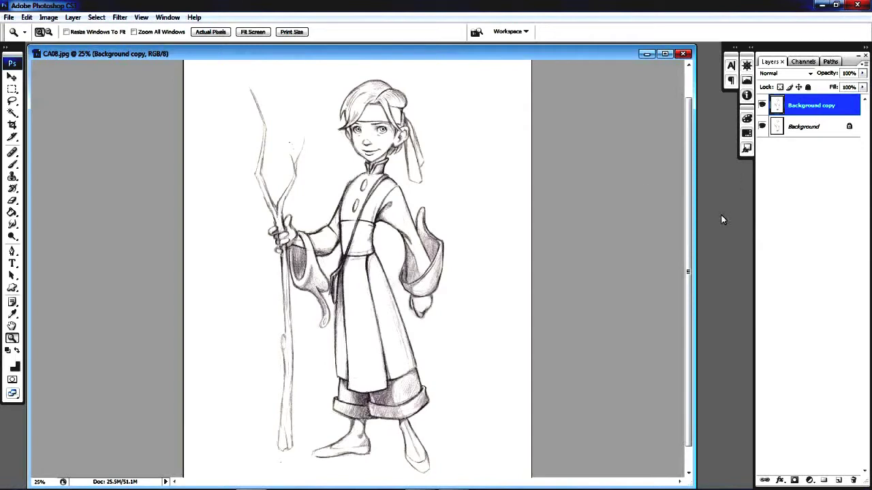
Step: In Color Balance, set the midtone levels to +100, +12, -51
left_click(48, 17)
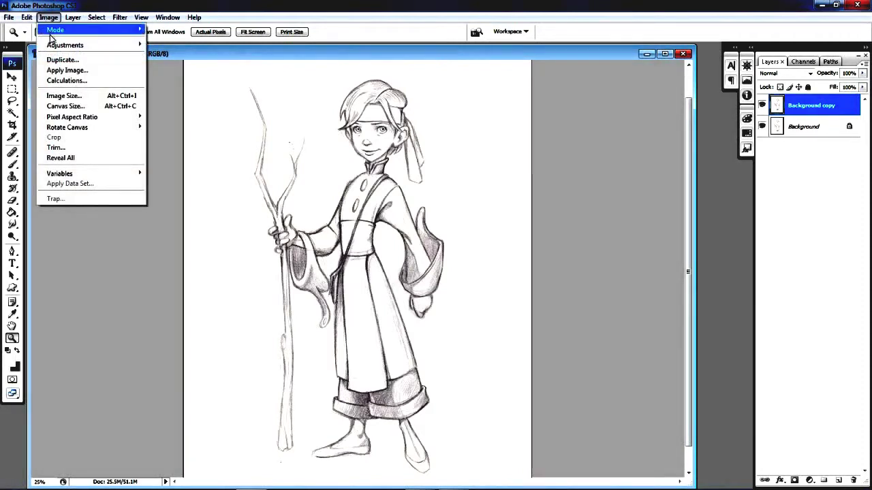
mouse_move(54, 49)
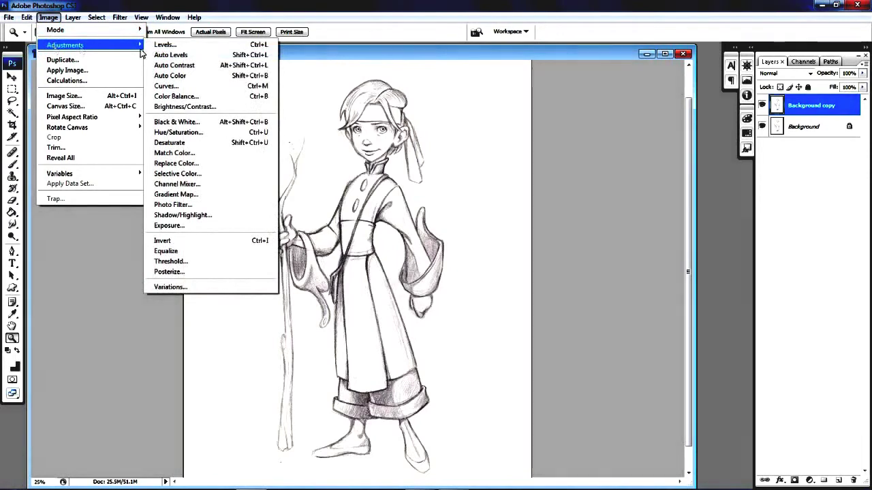
left_click(198, 98)
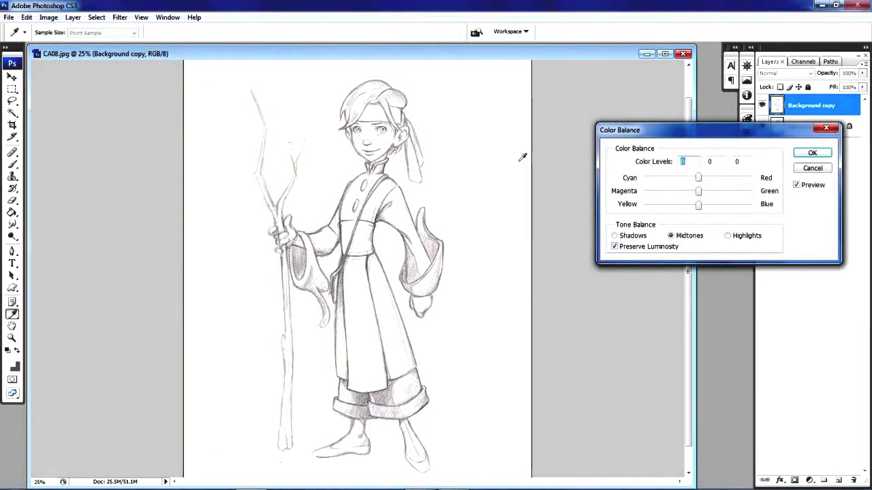
left_click_drag(670, 128, 562, 145)
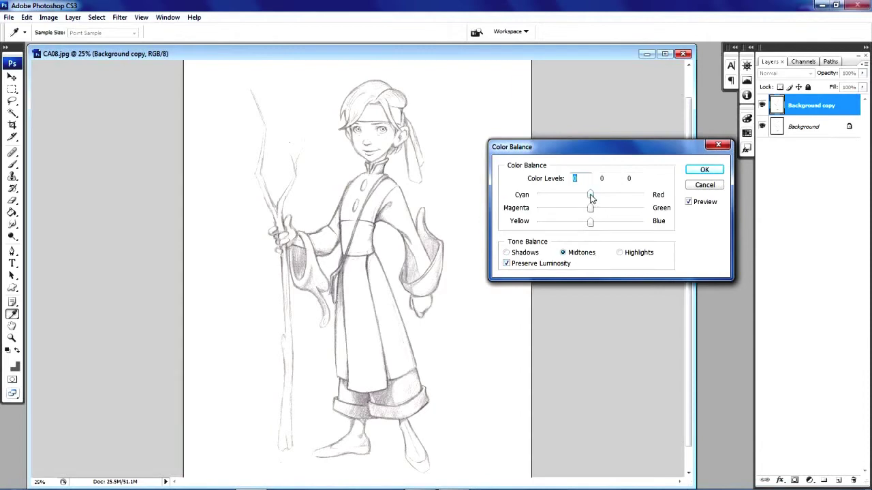
left_click_drag(591, 197, 649, 207)
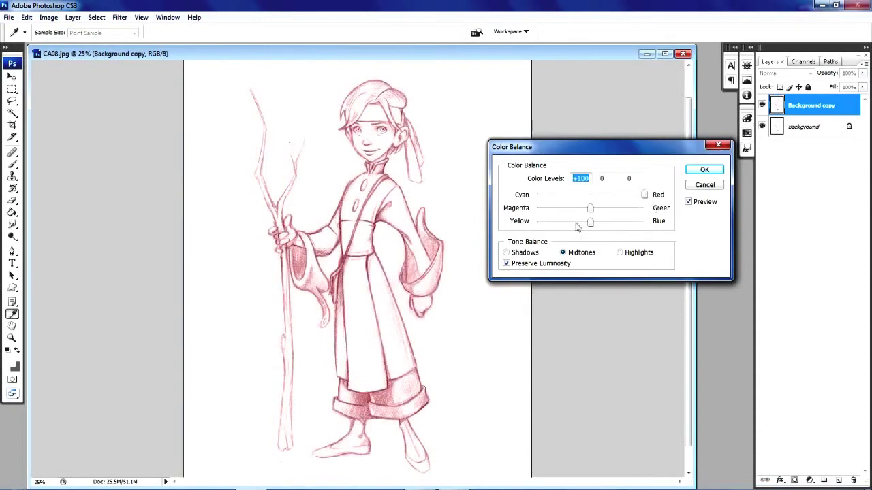
mouse_move(577, 225)
left_mouse_down()
mouse_move(589, 230)
mouse_move(564, 230)
left_mouse_up()
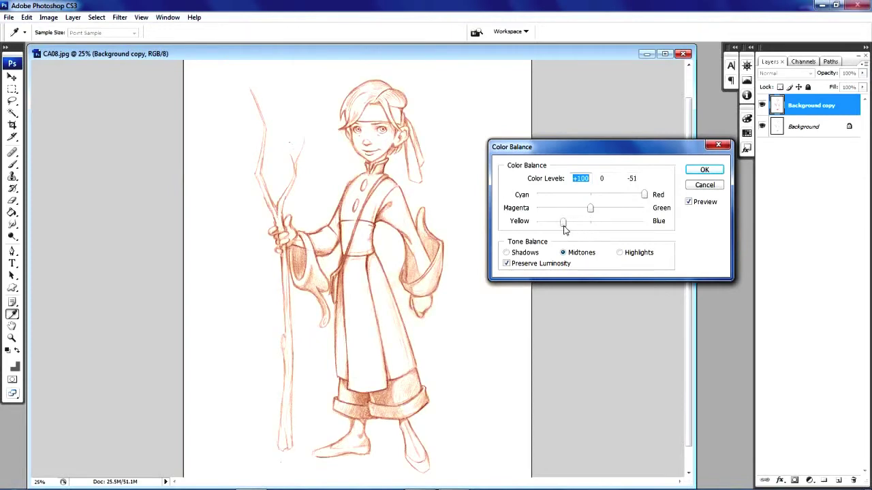
left_click_drag(564, 229, 597, 211)
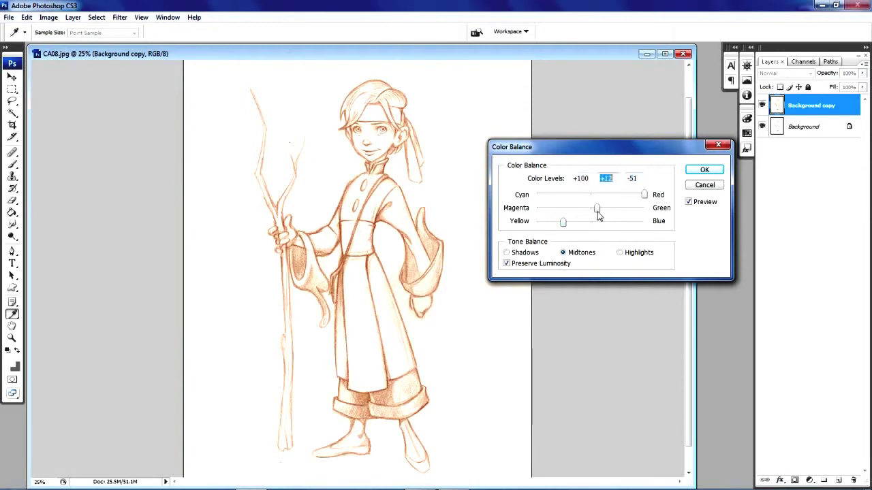
Step: Set the shadow levels to +69, +11, -36 and apply the Color Balance
left_click(508, 253)
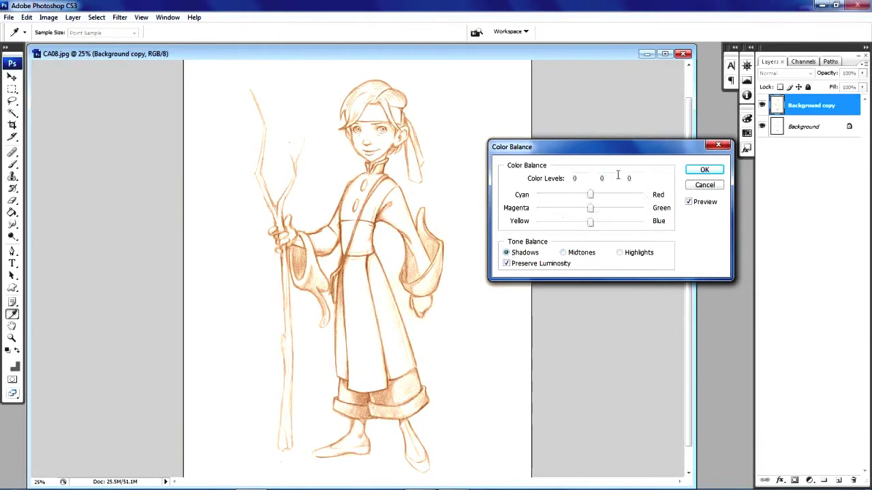
left_click_drag(591, 196, 625, 206)
key("shift+Tab")
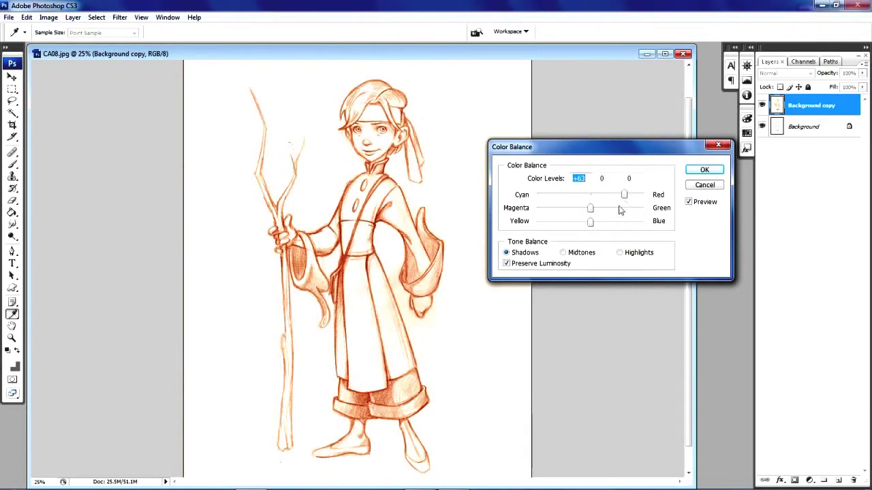
left_click_drag(590, 222, 629, 197)
left_click(706, 172)
key("z")
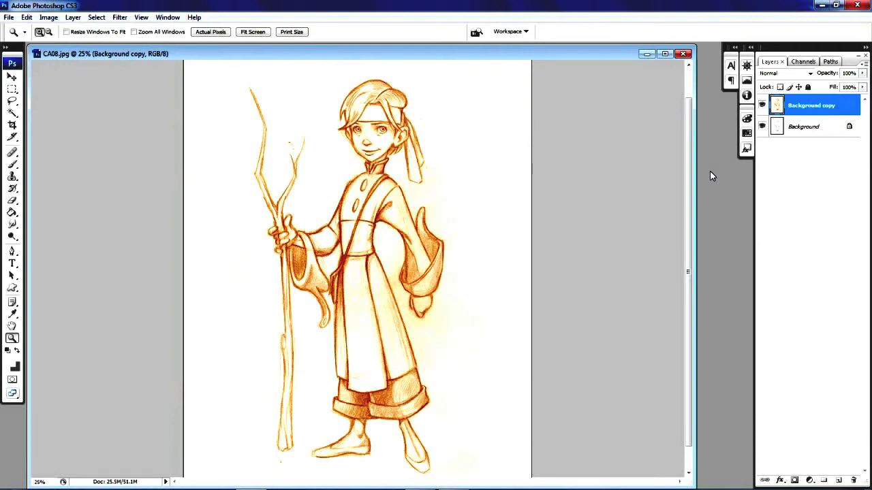
Step: Add an empty Layer 1 above Background and hide the orange Background copy
left_click(811, 127)
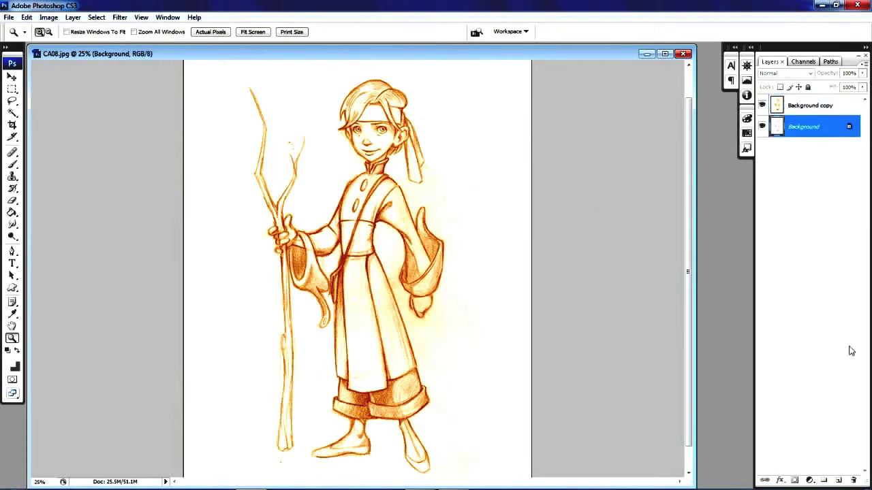
left_click(839, 481)
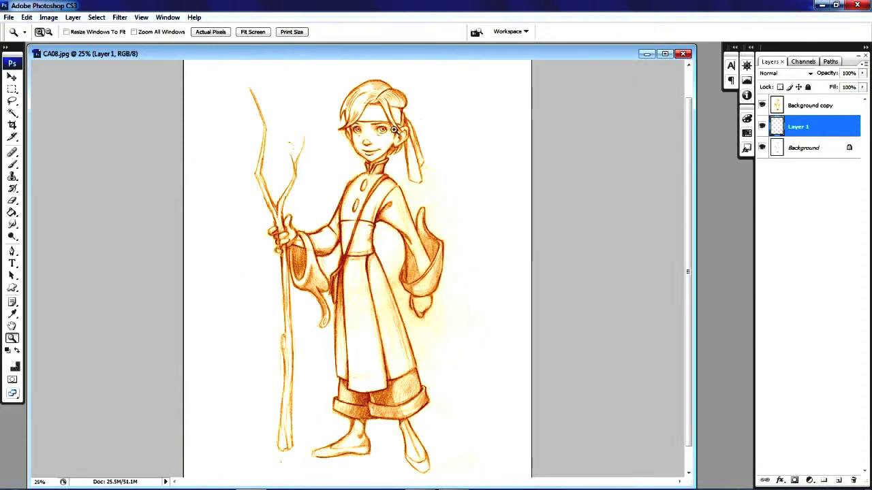
left_click(761, 104)
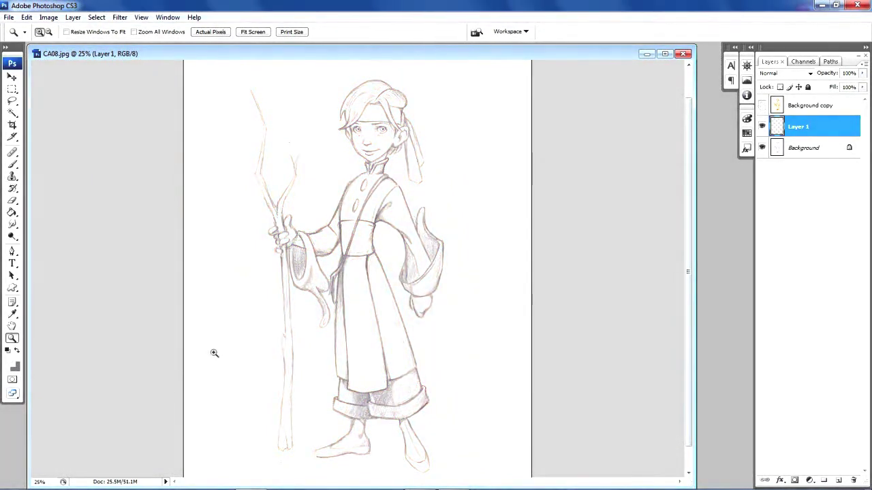
Step: Set the foreground colour to pale tan d1bf98
left_click(12, 369)
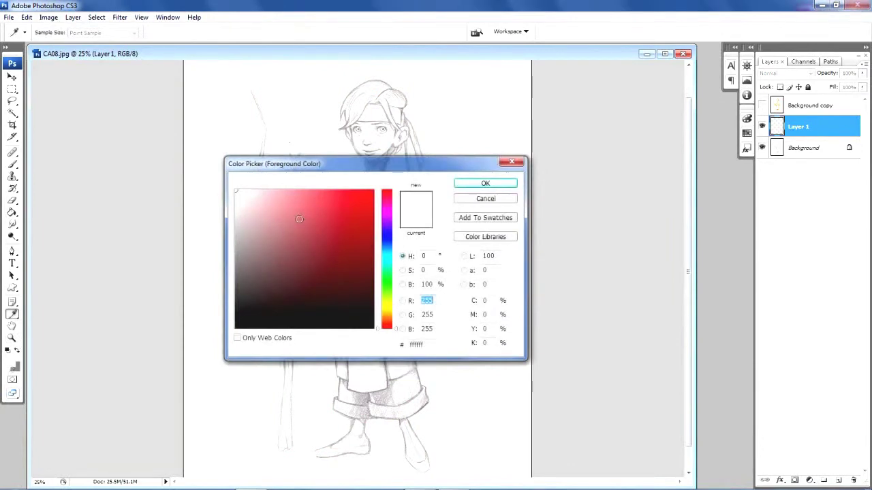
left_click_drag(396, 332, 397, 317)
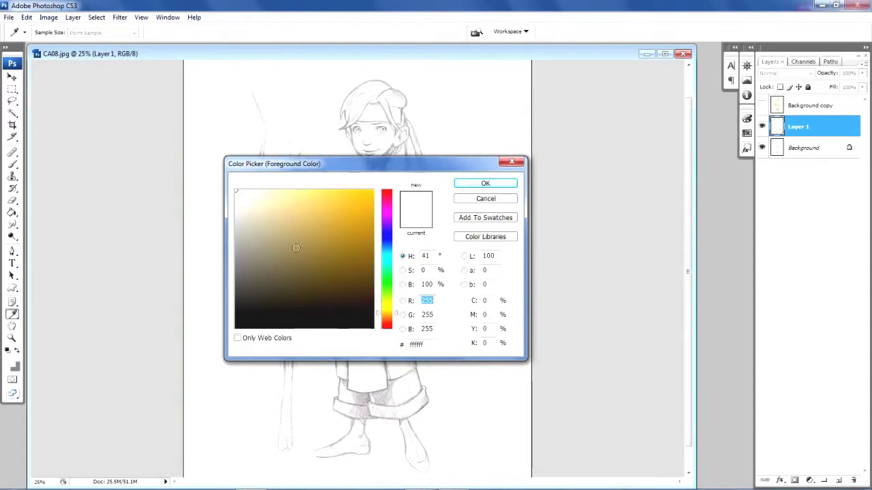
left_click(270, 208)
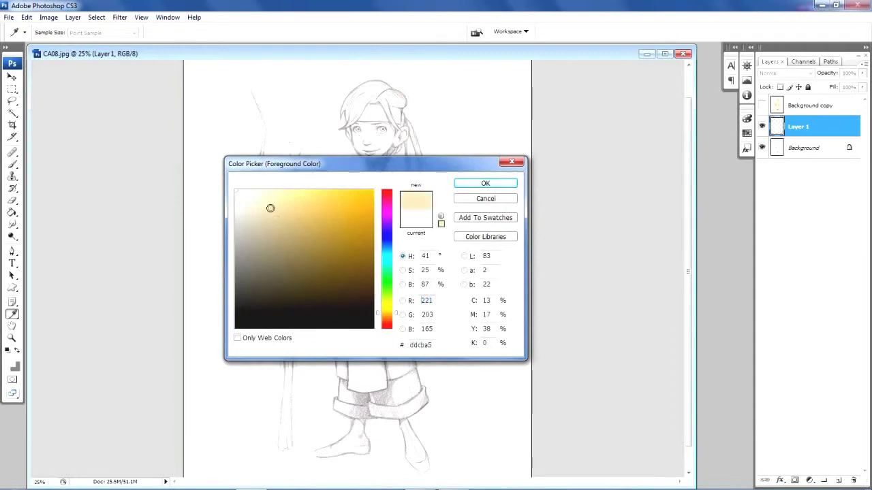
left_click(274, 214)
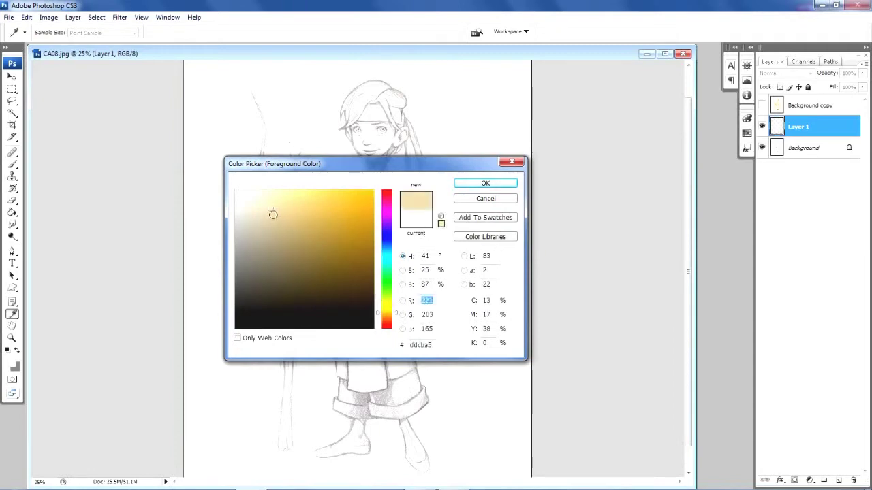
left_click(475, 188)
key("z")
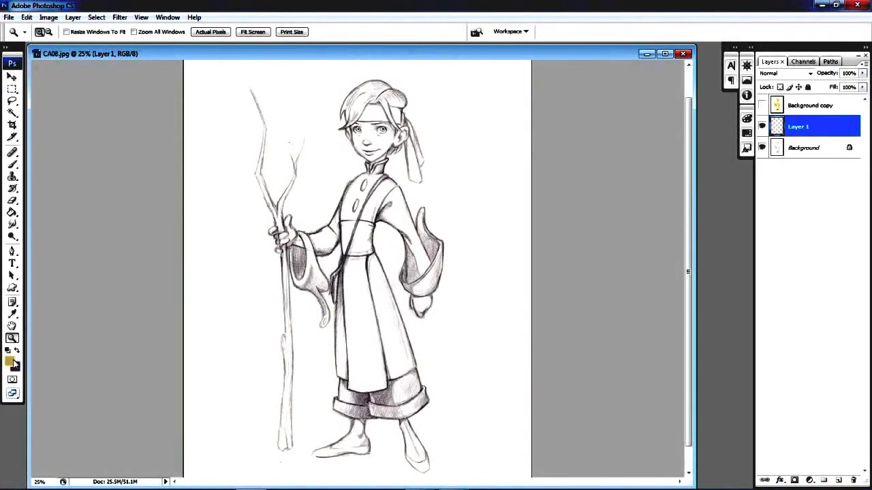
Step: Paint-bucket fill Layer 1 with tan and set Add Noise to 9.51%, Gaussian, Monochromatic
left_click(12, 212)
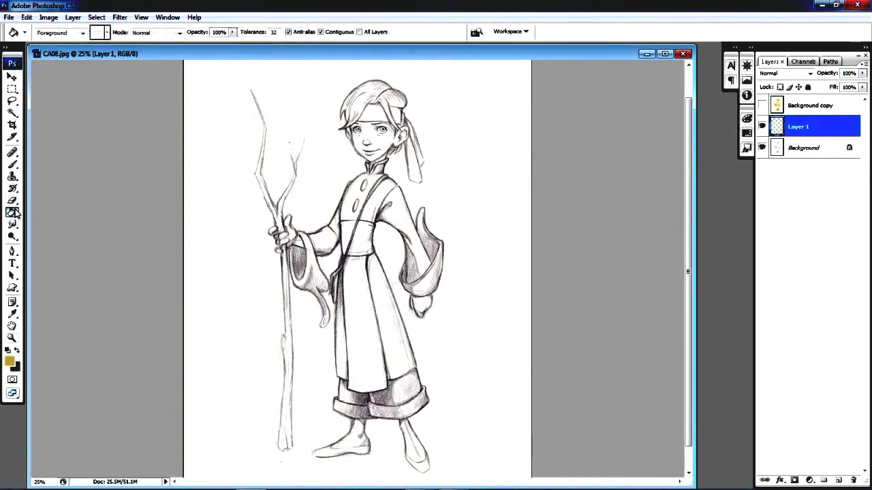
left_click(284, 141)
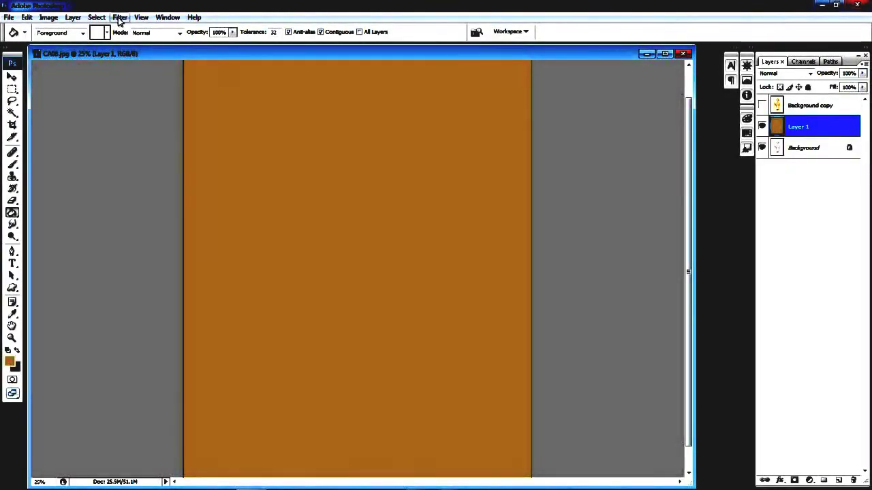
left_click(120, 17)
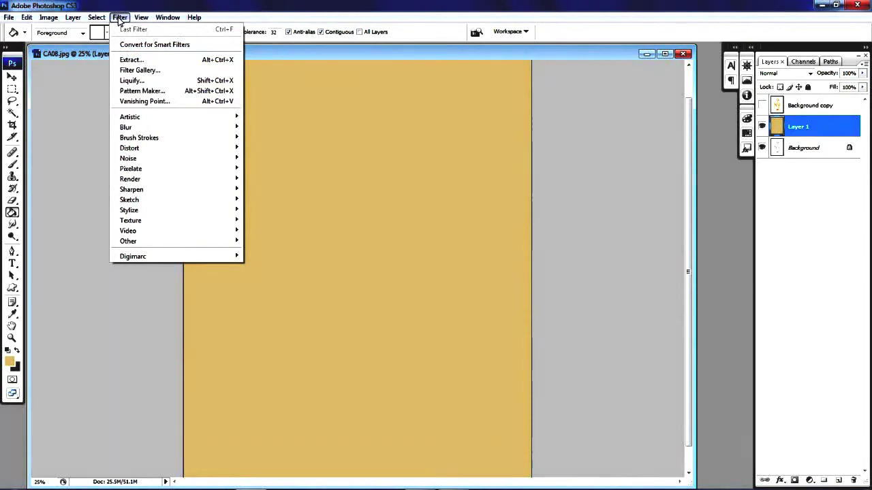
mouse_move(166, 158)
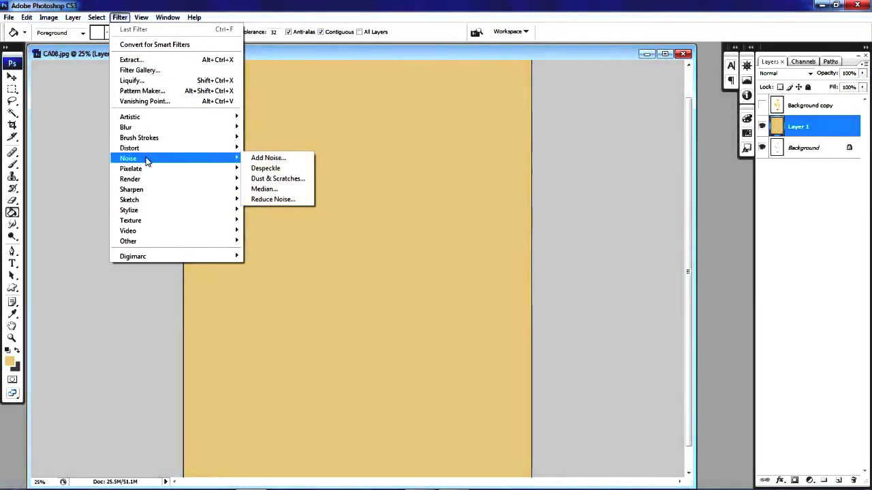
left_click(280, 158)
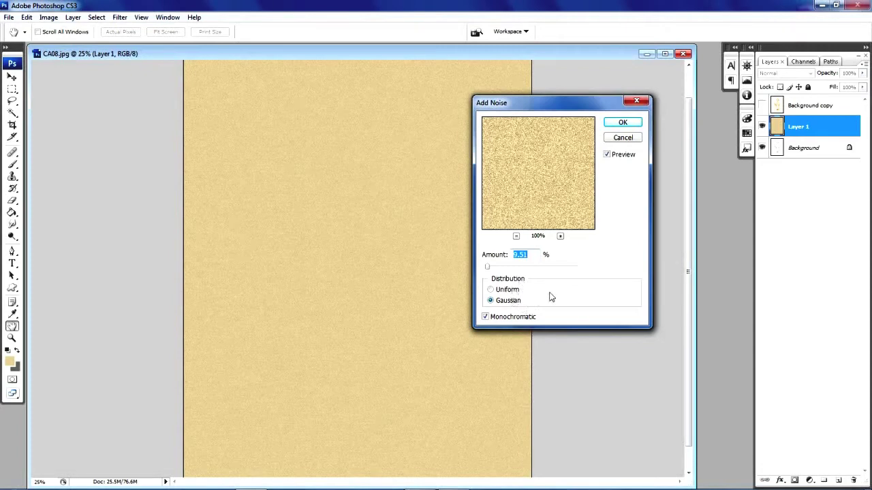
left_click(486, 317)
left_click(485, 317)
Step: Apply the noise and a small-radius Gaussian Blur to Layer 1, then show Background copy
left_click(620, 125)
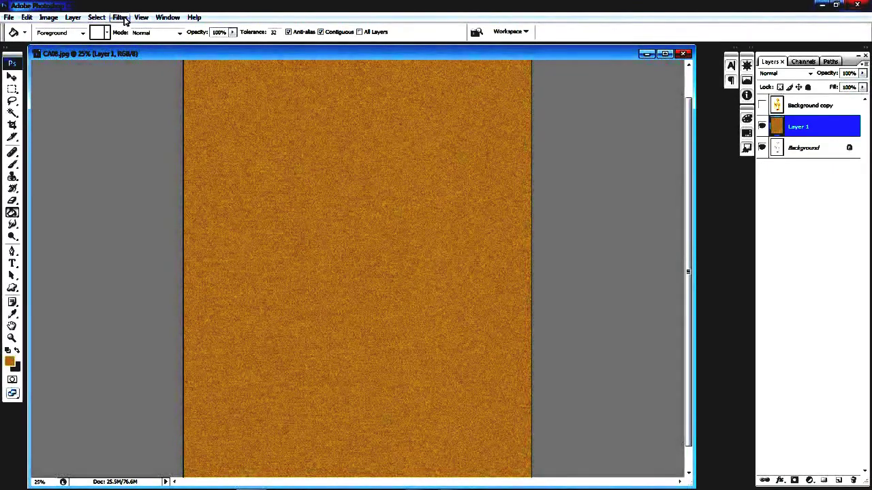
left_click(120, 18)
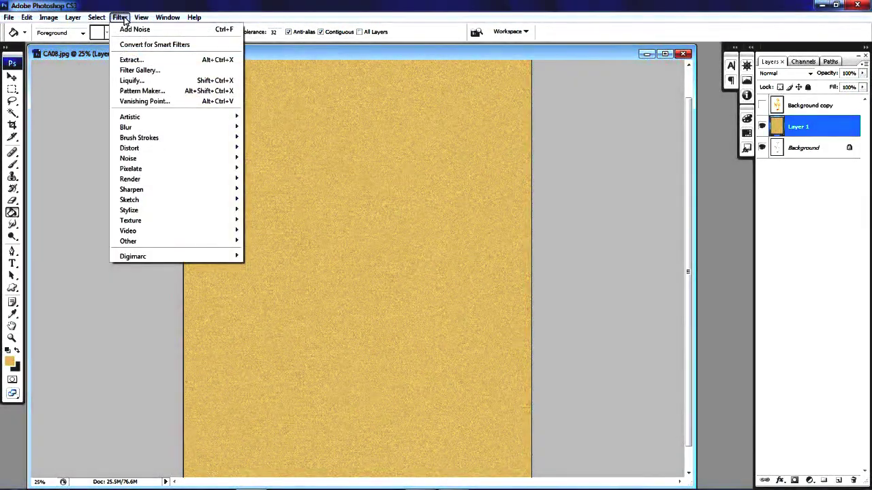
mouse_move(138, 131)
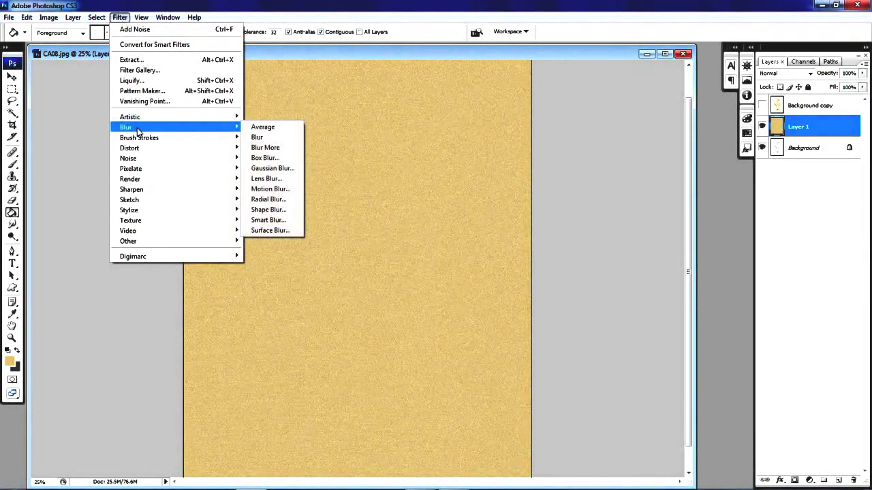
left_click(285, 169)
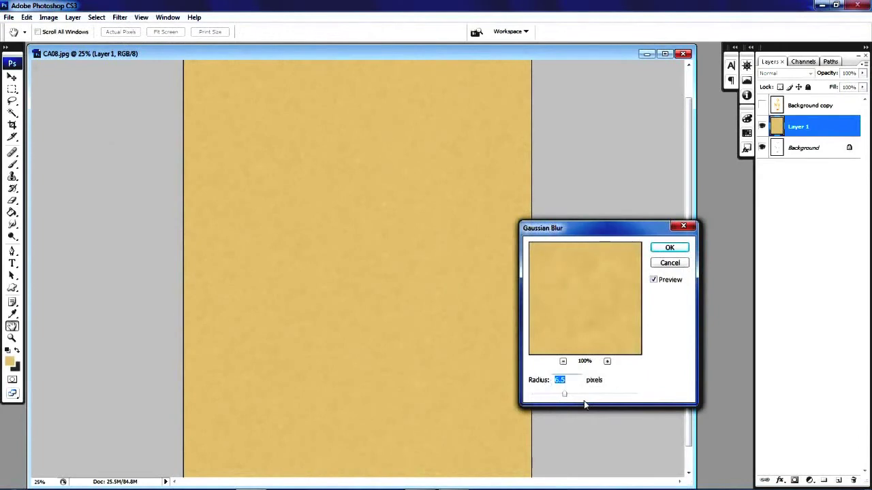
left_click_drag(565, 396, 537, 399)
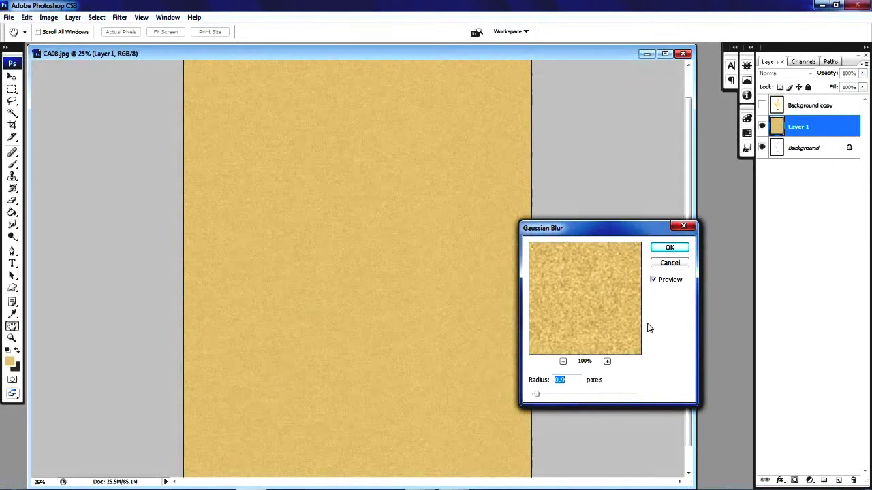
left_click(670, 248)
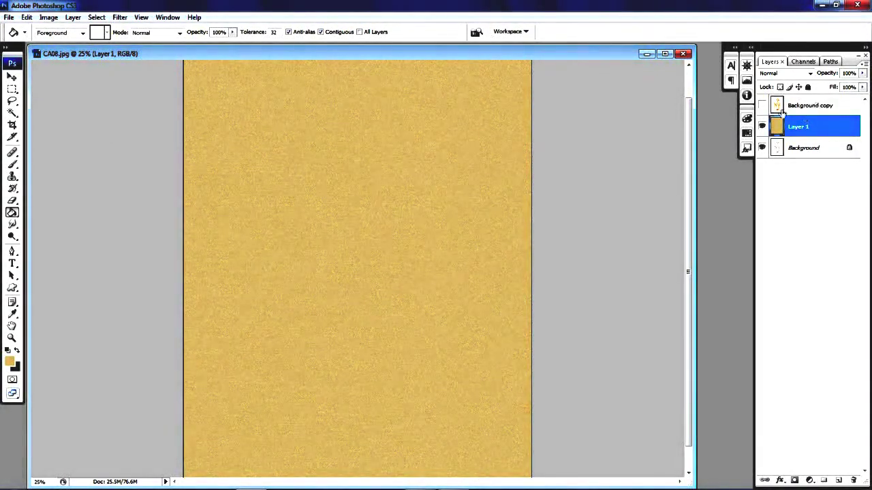
left_click(763, 106)
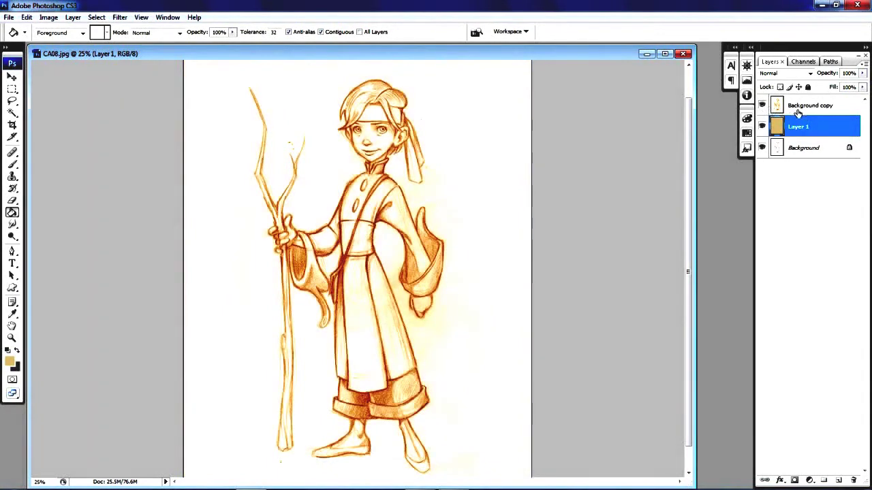
Step: Try Multiply blending on Layer 1, then return it to Normal
left_click(808, 74)
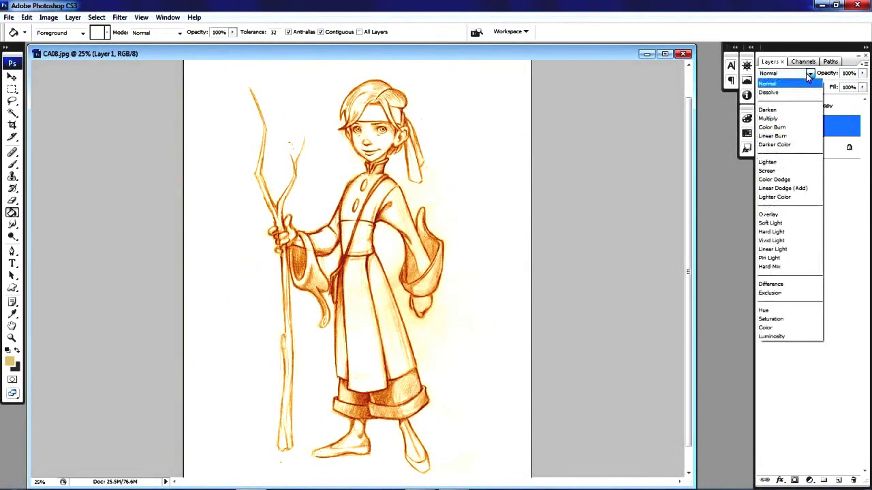
left_click(777, 119)
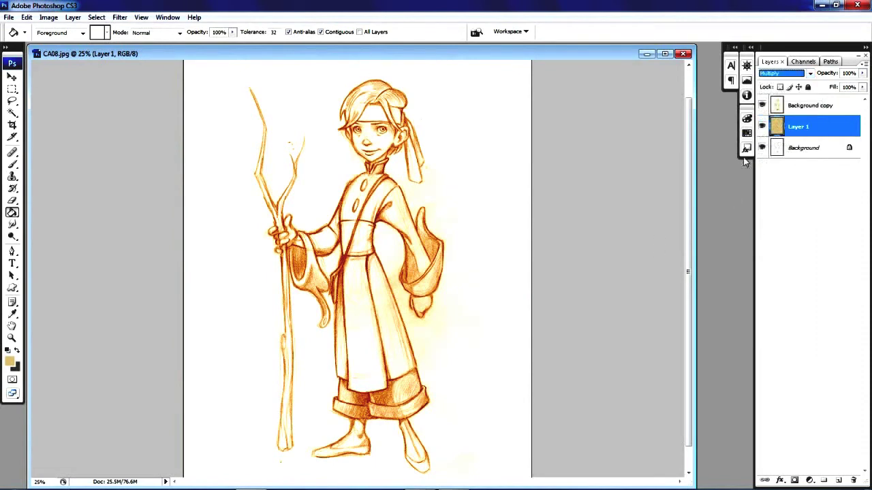
left_click(819, 108)
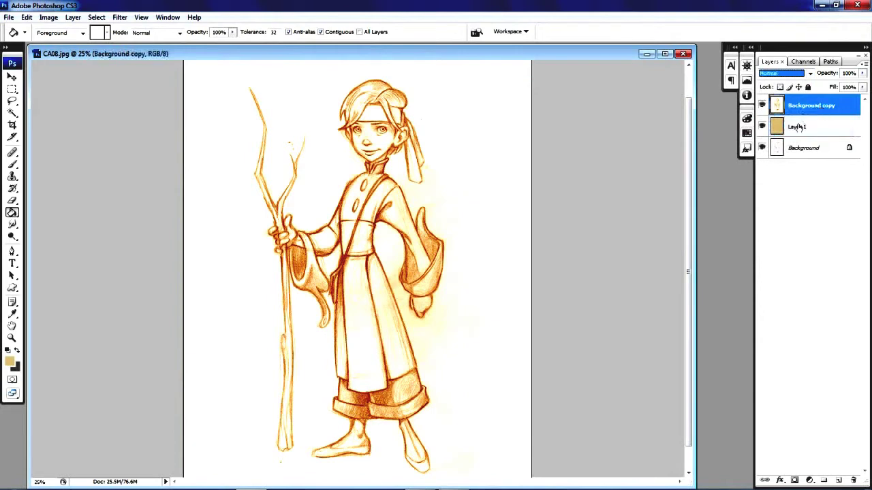
left_click(799, 128)
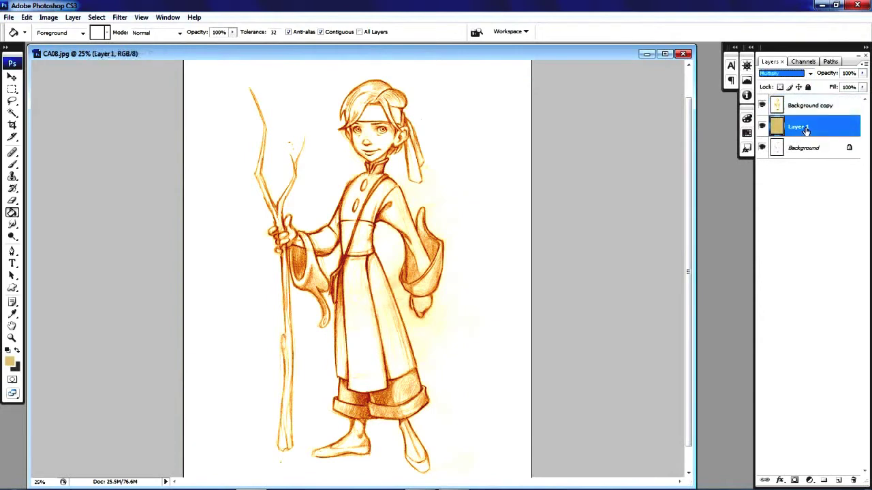
left_click(809, 73)
left_click(782, 85)
Step: Set the Background copy layer's blend mode to Multiply
left_click(805, 107)
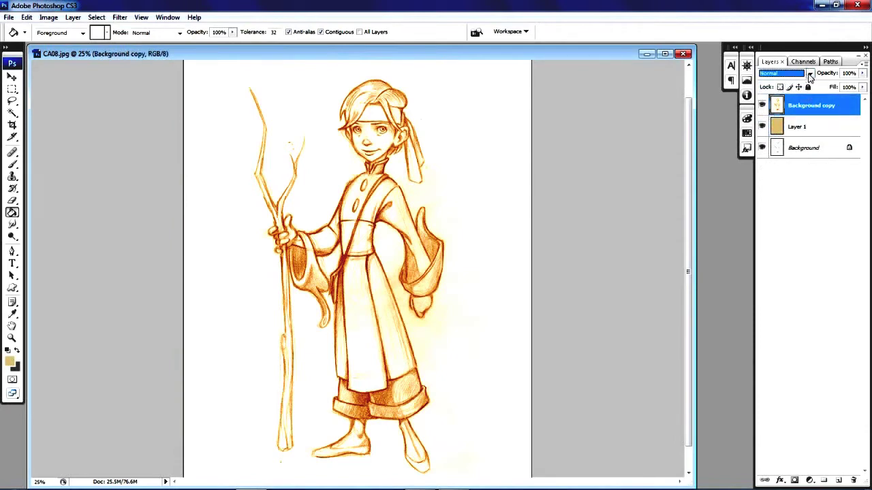
left_click(809, 74)
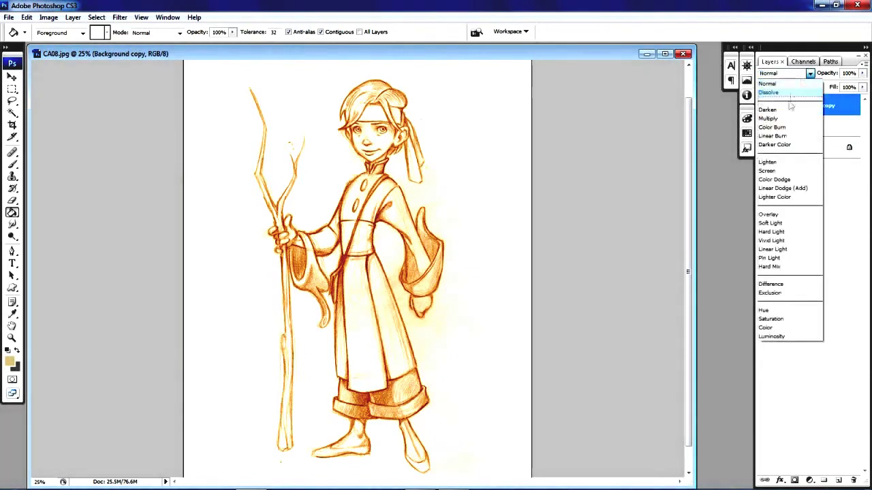
left_click(773, 118)
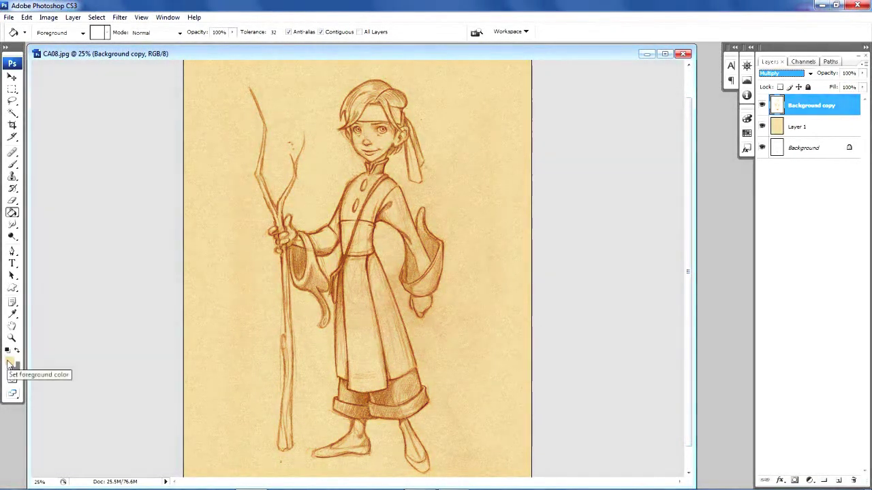
Step: Set the foreground colour to light cream f9edd4 (RGB 249, 237, 212)
left_click(10, 364)
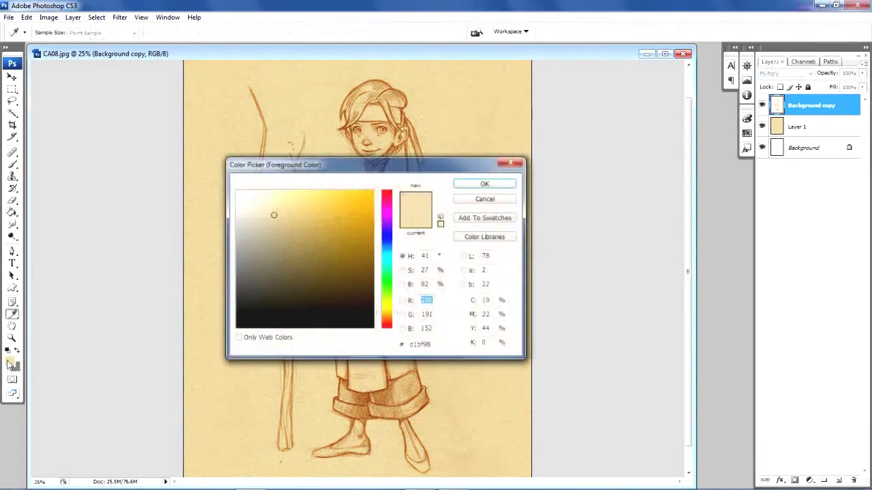
left_click(260, 196)
left_click_drag(260, 196, 257, 194)
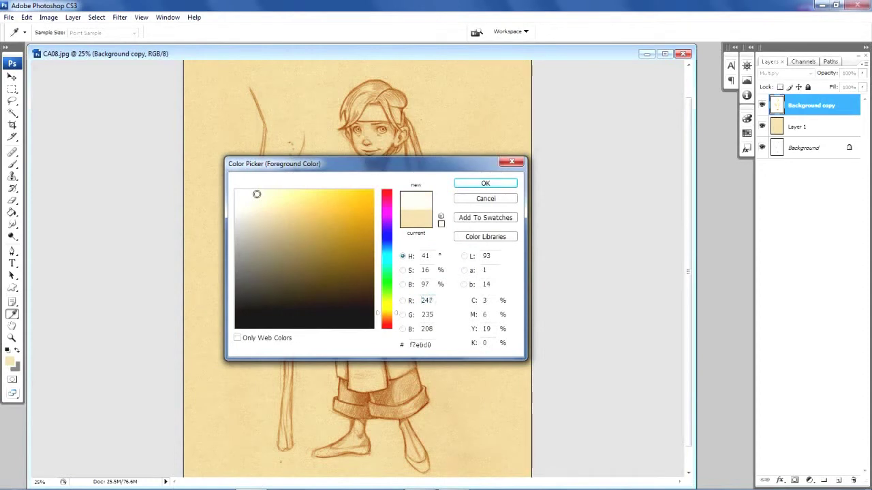
left_click_drag(257, 194, 255, 193)
left_click(463, 185)
key("g")
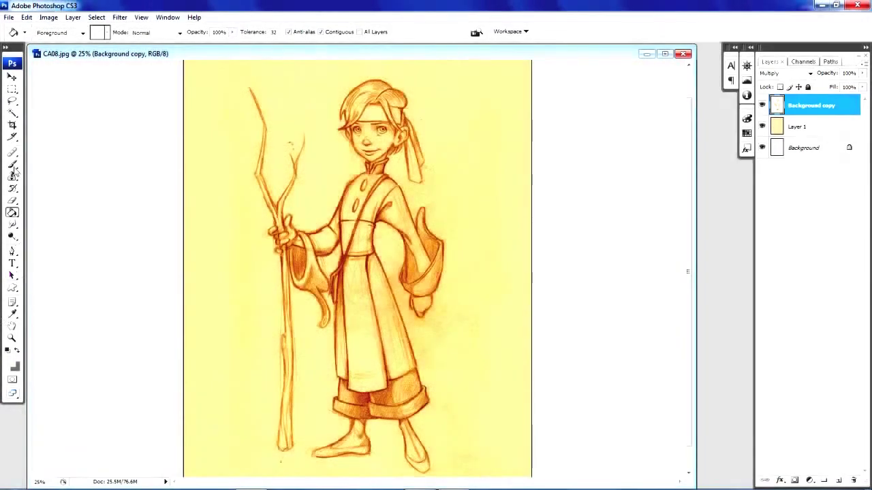
Step: Switch to the Brush with the textured 36 preset, enlarged to a 76 px master diameter
left_click(13, 166)
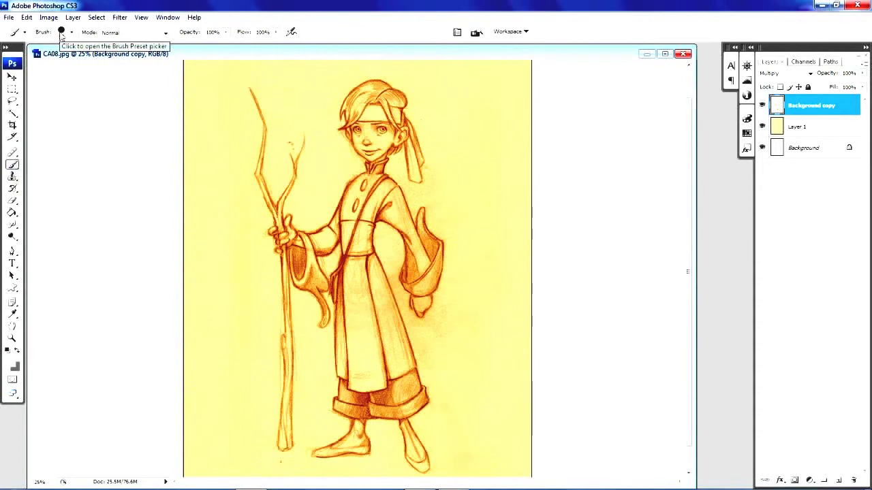
left_click(71, 33)
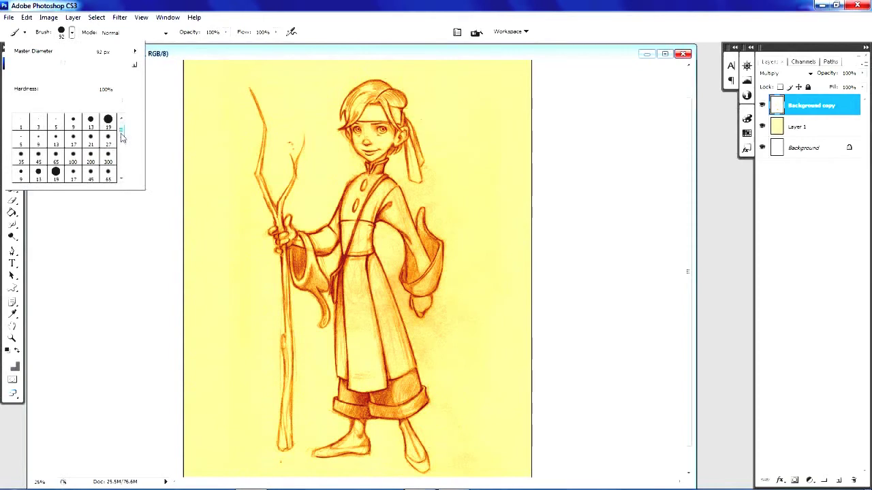
left_click_drag(122, 139, 123, 155)
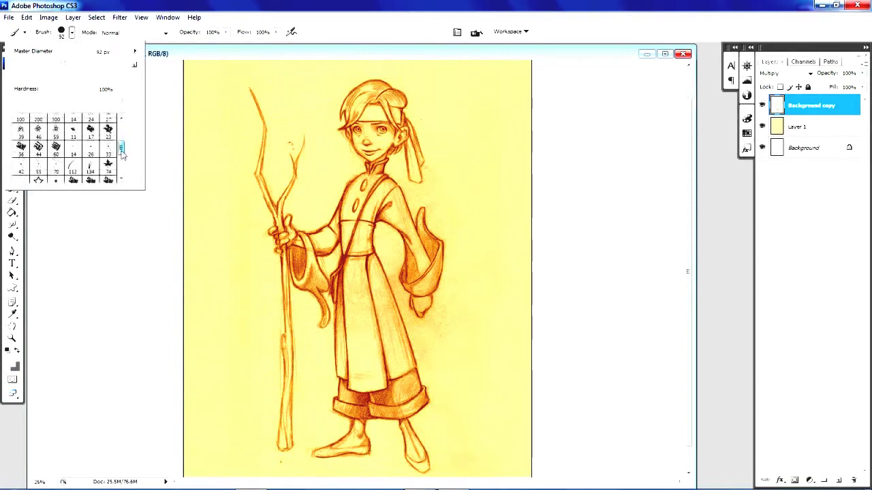
scroll(123, 155, "down", 2)
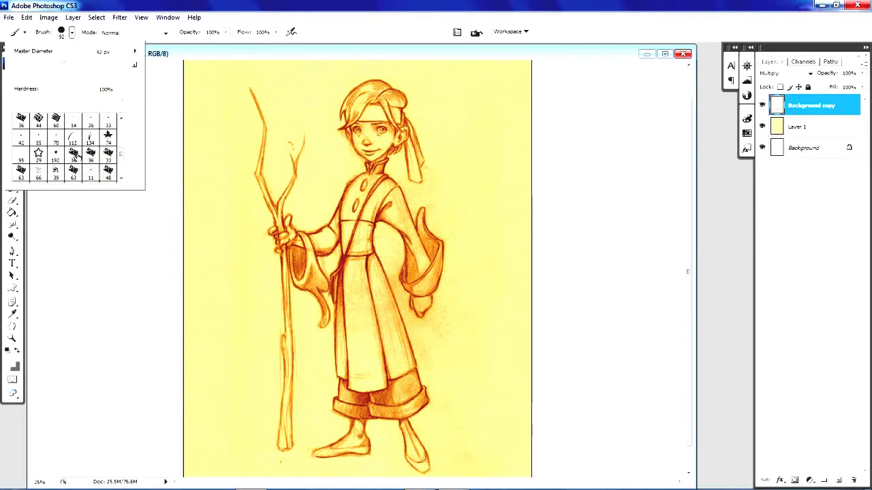
left_click(74, 158)
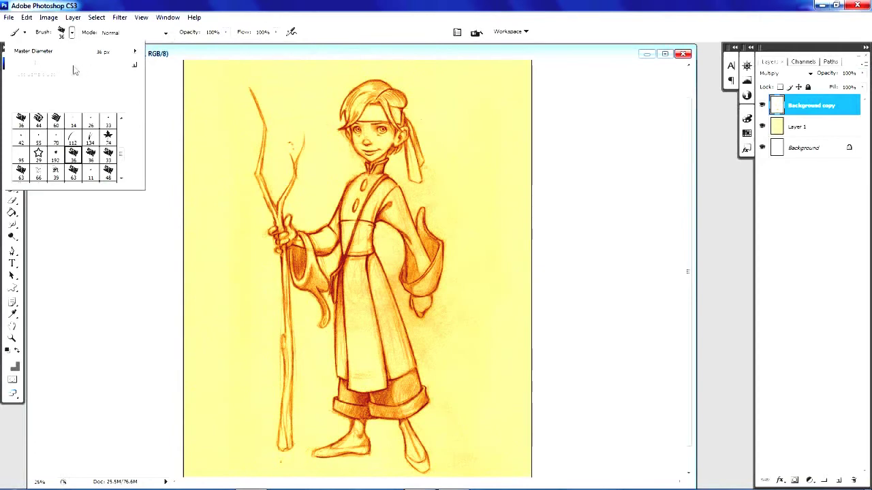
left_click_drag(75, 64, 60, 66)
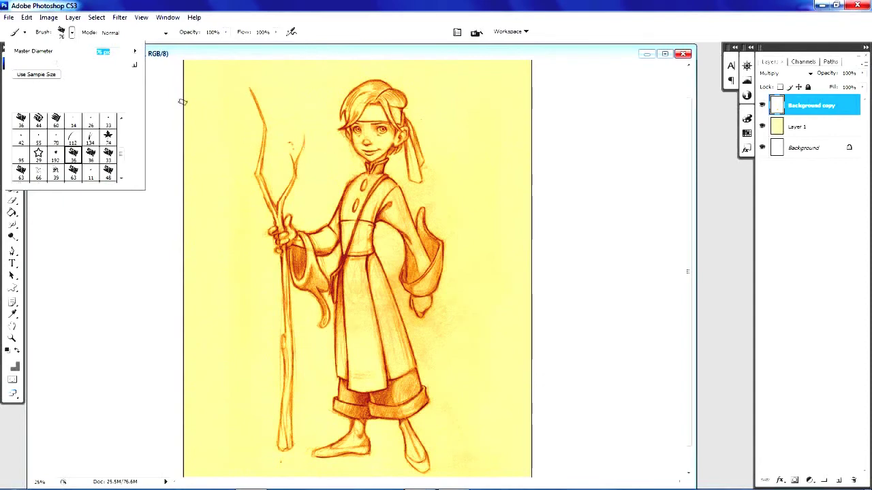
left_click(152, 107)
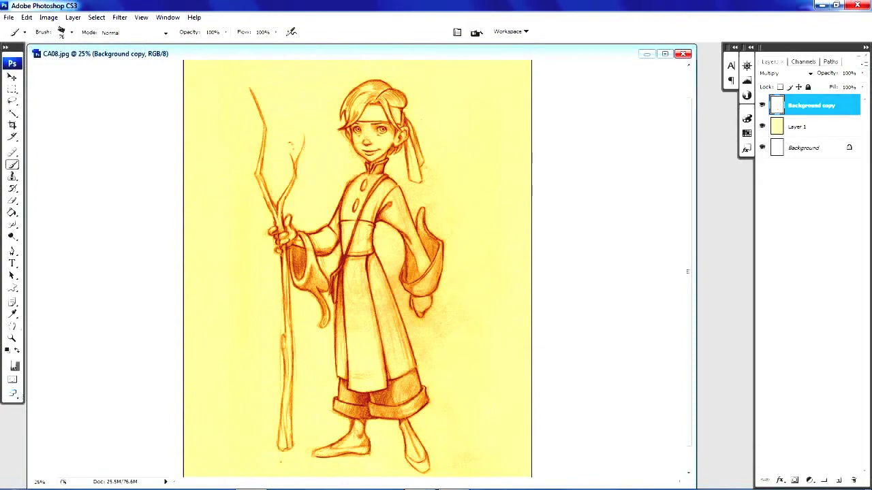
Step: Zoom in on the collar to 66.7%, widen the document window and return to the Brush
left_click(12, 339)
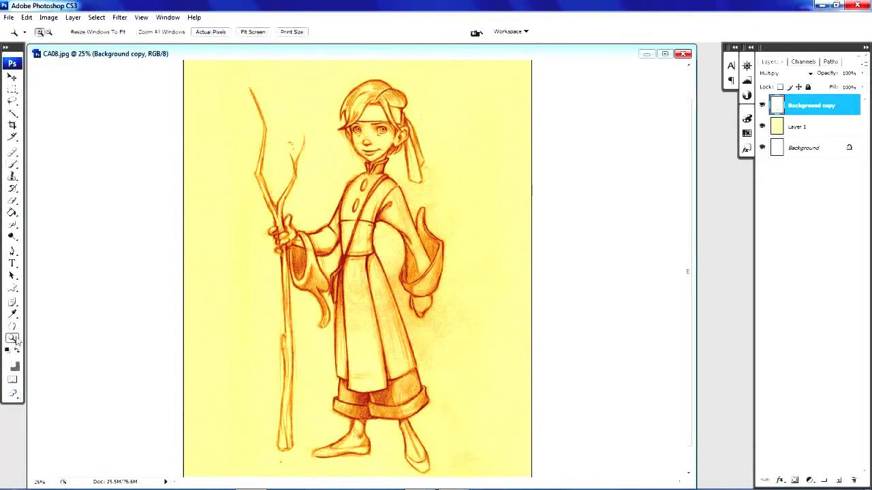
left_click(359, 175)
left_click(376, 245)
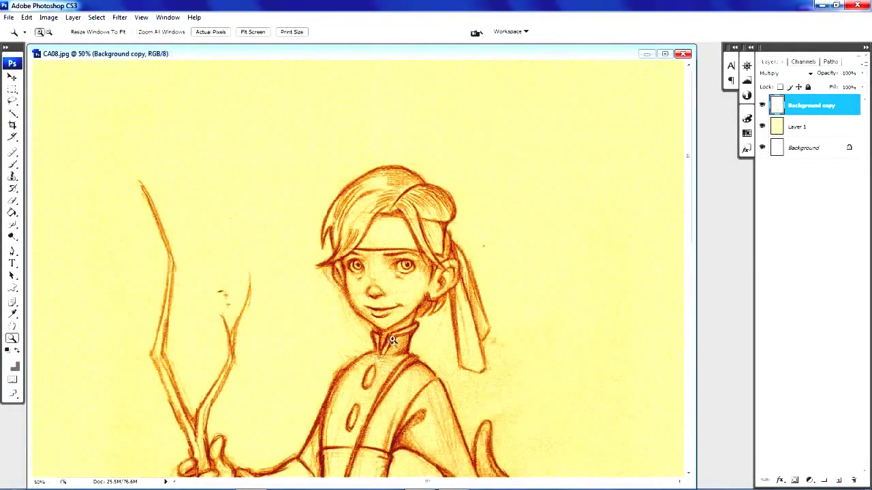
left_click(392, 340)
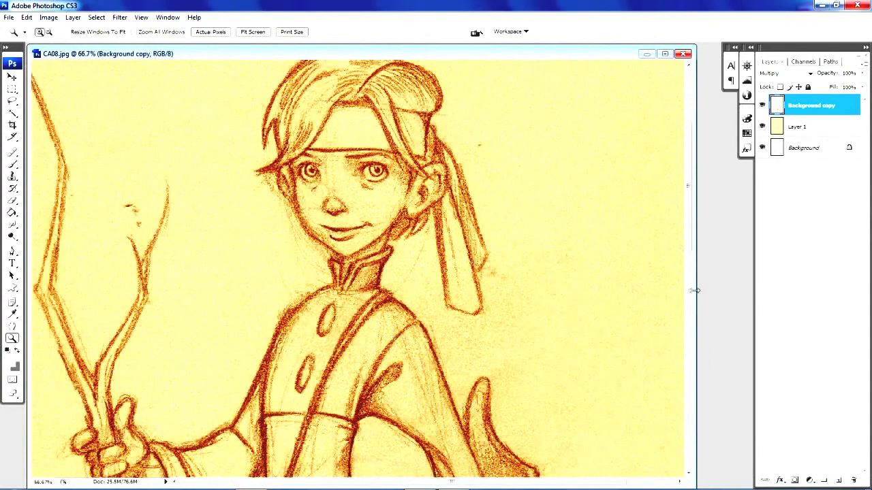
left_click_drag(693, 291, 713, 291)
left_click_drag(708, 249, 707, 236)
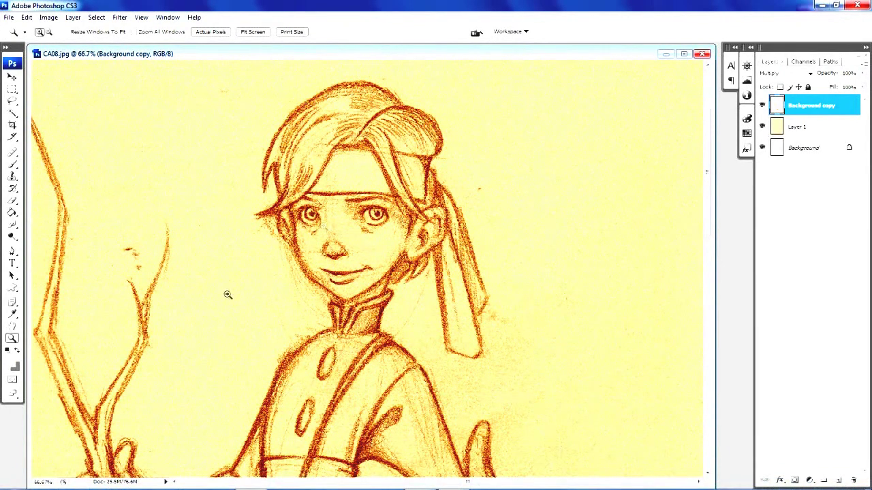
left_click(13, 165)
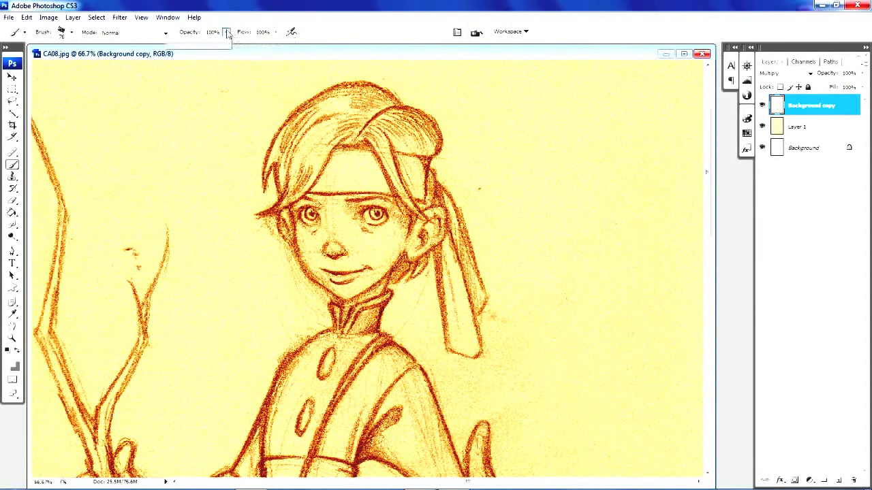
Step: Drop the brush opacity to about half and add Layer 2 in Overlay blend mode
left_click(227, 33)
left_click_drag(211, 46, 190, 47)
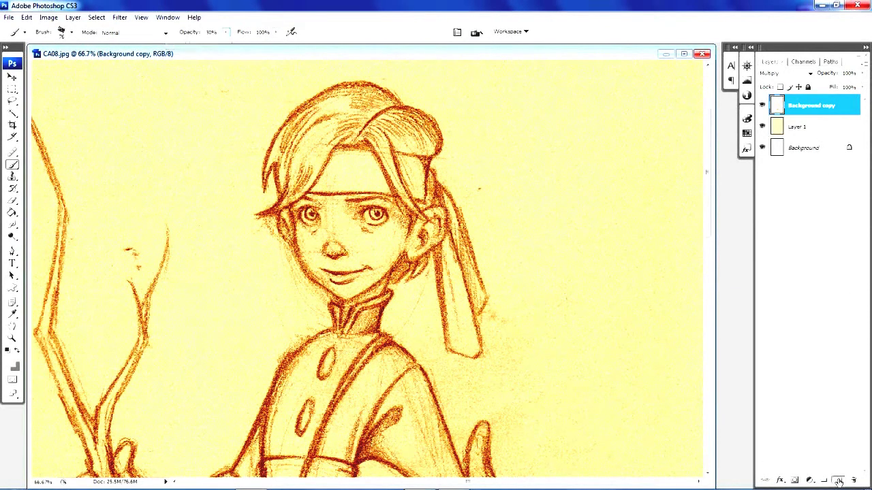
left_click(839, 483)
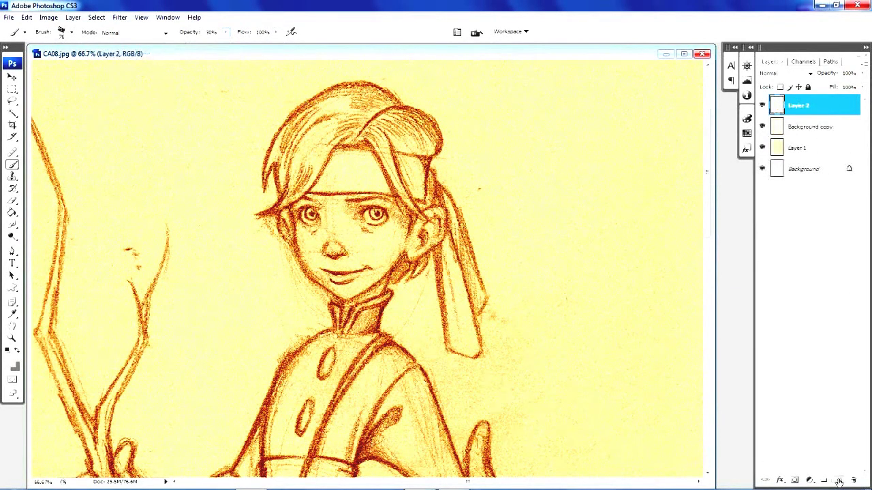
left_click(810, 74)
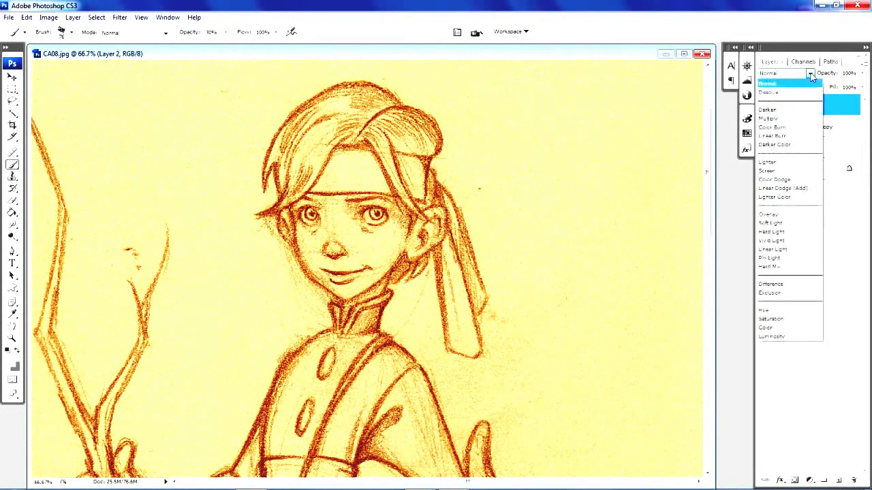
left_click(787, 215)
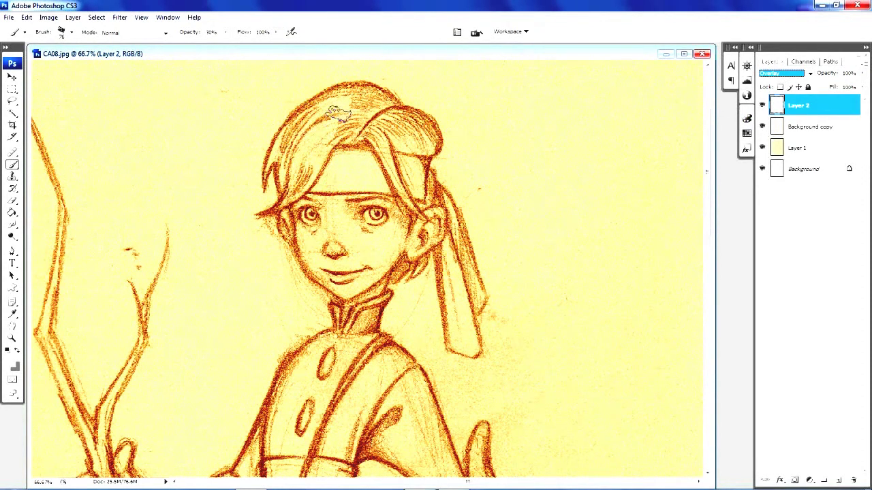
Step: Paint cream Overlay highlights on the hair, face between the eyes and forehead on Layer 2
left_click(344, 109)
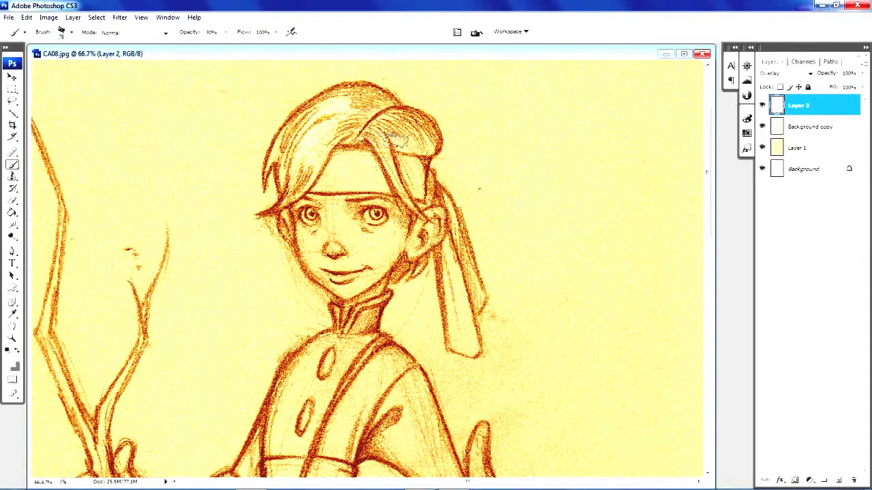
mouse_move(395, 140)
left_mouse_down()
mouse_move(425, 146)
mouse_move(404, 174)
mouse_move(397, 164)
mouse_move(406, 164)
mouse_move(416, 199)
mouse_move(355, 178)
mouse_move(347, 160)
mouse_move(329, 184)
mouse_move(356, 165)
mouse_move(363, 176)
mouse_move(338, 180)
mouse_move(363, 160)
mouse_move(374, 182)
mouse_move(358, 164)
mouse_move(347, 181)
mouse_move(370, 171)
left_mouse_up()
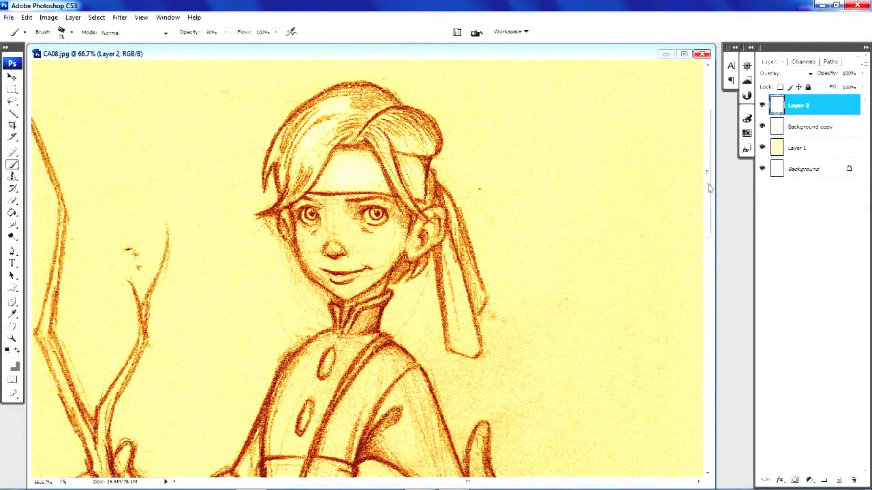
left_click_drag(708, 189, 711, 206)
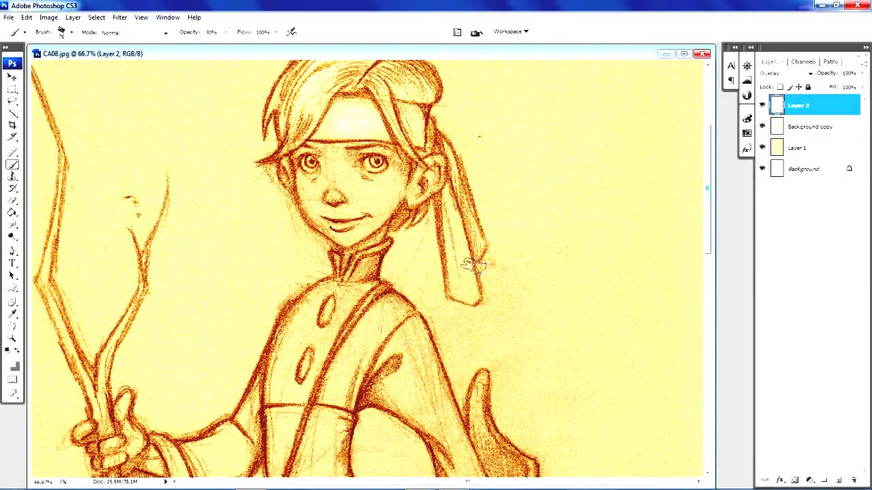
mouse_move(476, 266)
left_mouse_down()
mouse_move(448, 205)
mouse_move(449, 280)
mouse_move(448, 207)
mouse_move(463, 283)
left_mouse_up()
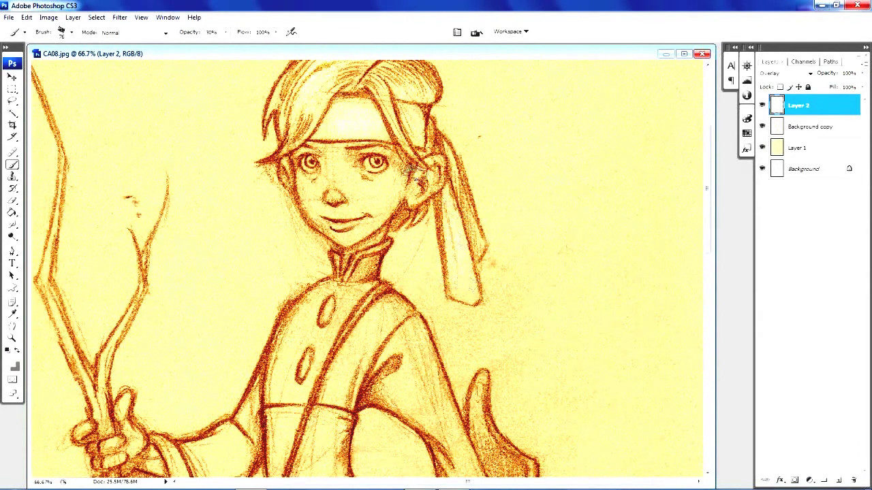
mouse_move(338, 187)
left_mouse_down()
mouse_move(338, 161)
mouse_move(358, 199)
mouse_move(389, 178)
mouse_move(374, 203)
mouse_move(342, 209)
mouse_move(310, 189)
mouse_move(312, 216)
mouse_move(351, 235)
mouse_move(378, 197)
mouse_move(327, 215)
mouse_move(371, 204)
mouse_move(361, 169)
mouse_move(336, 152)
mouse_move(399, 228)
mouse_move(289, 183)
mouse_move(302, 185)
mouse_move(308, 222)
mouse_move(474, 193)
mouse_move(426, 174)
mouse_move(440, 170)
mouse_move(439, 217)
left_mouse_up()
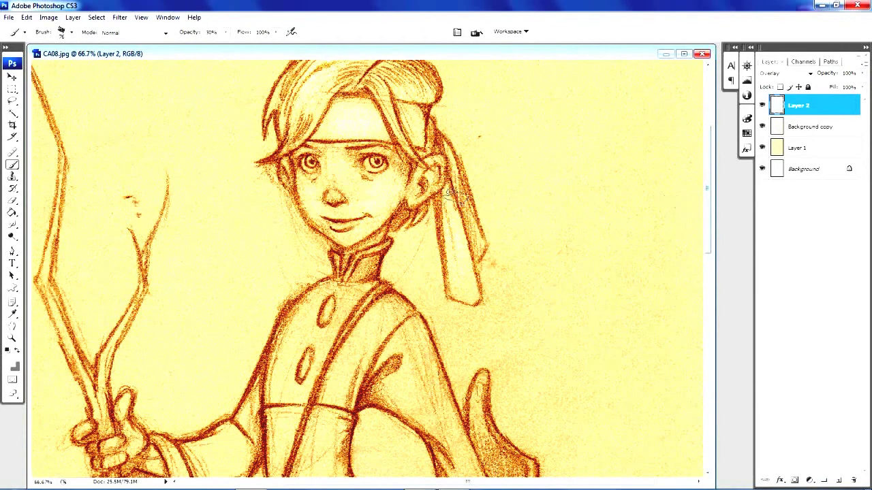
mouse_move(351, 114)
left_mouse_down()
mouse_move(374, 123)
mouse_move(406, 109)
mouse_move(416, 134)
left_mouse_up()
scroll(708, 189, "up", 1)
mouse_move(708, 189)
left_mouse_down()
mouse_move(707, 175)
mouse_move(711, 243)
left_mouse_up()
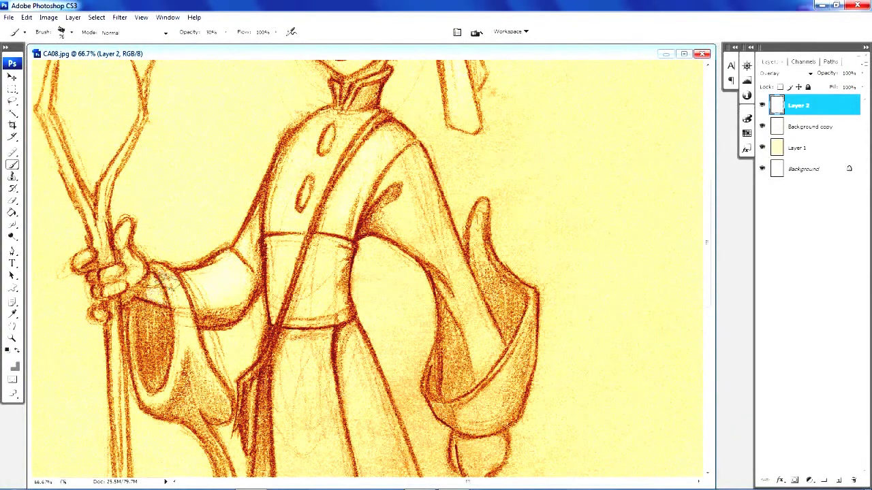
Step: Brighten the left sleeve cuff, lower sleeve and the robe's left edge on Layer 2
mouse_move(165, 278)
left_mouse_down()
mouse_move(182, 330)
mouse_move(179, 304)
mouse_move(178, 387)
mouse_move(174, 283)
mouse_move(210, 424)
left_mouse_up()
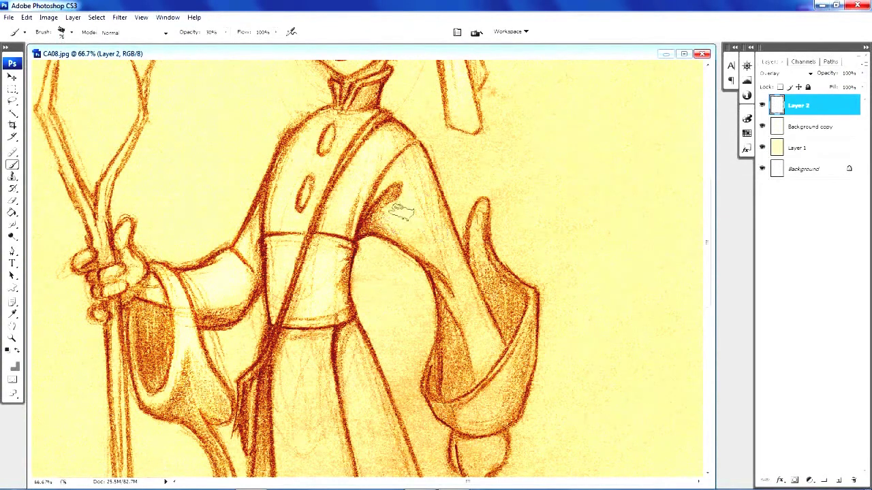
mouse_move(488, 353)
left_mouse_down()
mouse_move(506, 399)
mouse_move(525, 340)
mouse_move(486, 399)
mouse_move(497, 399)
left_mouse_up()
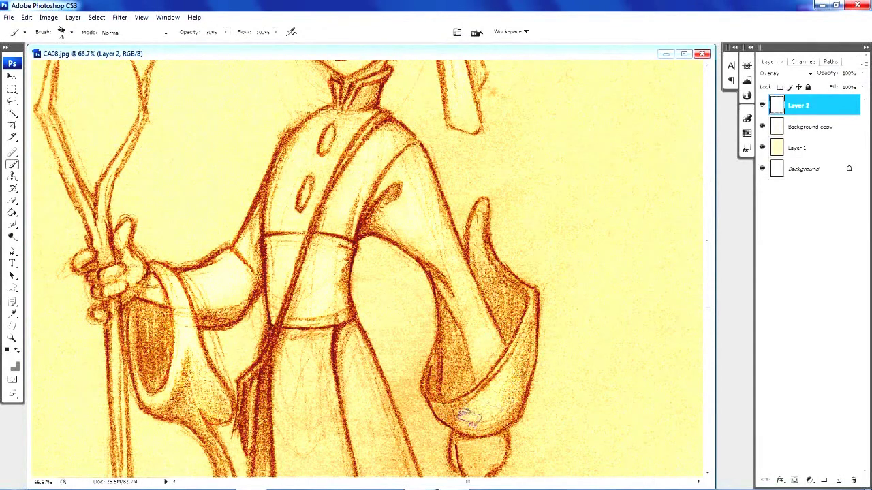
mouse_move(710, 231)
left_mouse_down()
mouse_move(707, 303)
mouse_move(692, 300)
left_mouse_up()
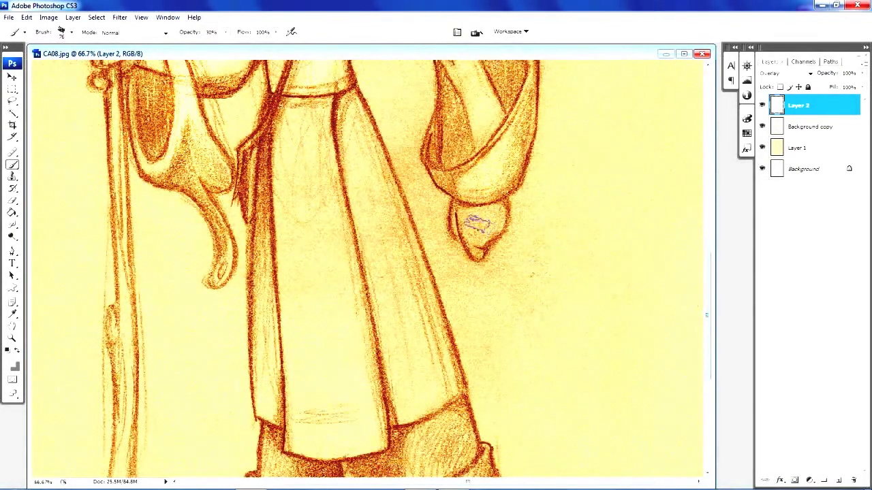
mouse_move(472, 220)
left_mouse_down()
mouse_move(468, 235)
mouse_move(473, 215)
mouse_move(491, 213)
left_mouse_up()
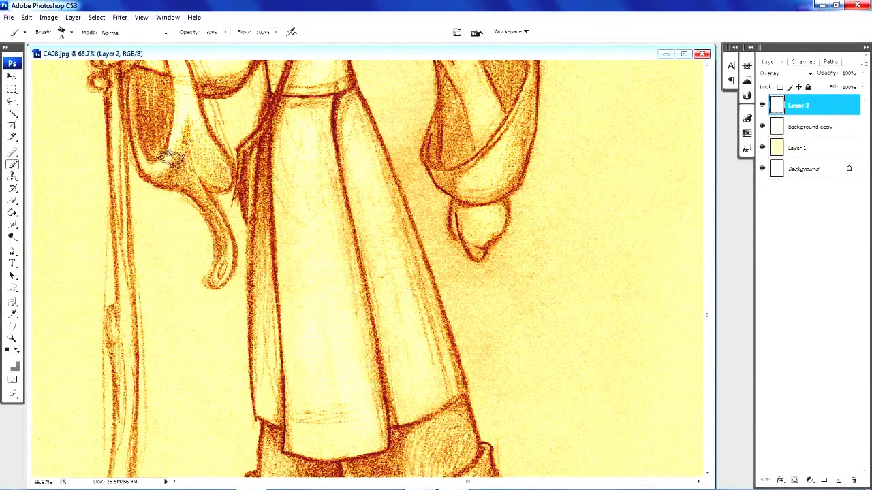
left_click_drag(172, 158, 151, 165)
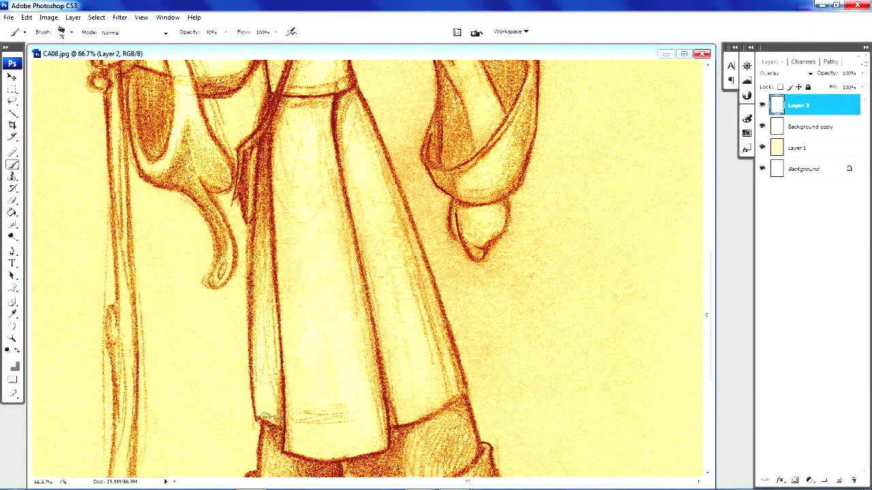
left_click_drag(262, 272, 264, 141)
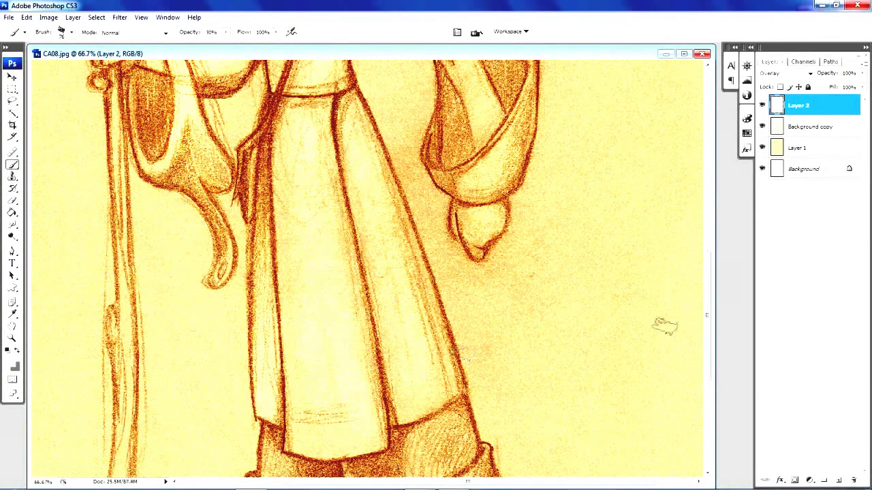
left_click_drag(708, 311, 708, 386)
Step: Brighten both trouser cuffs, the staff and both feet, briefly trying the Eraser
mouse_move(386, 227)
left_mouse_down()
mouse_move(437, 211)
mouse_move(413, 243)
mouse_move(447, 214)
mouse_move(414, 263)
mouse_move(399, 257)
mouse_move(452, 259)
mouse_move(445, 265)
mouse_move(464, 255)
mouse_move(431, 270)
mouse_move(473, 234)
mouse_move(402, 273)
left_mouse_up()
mouse_move(264, 232)
left_mouse_down()
mouse_move(276, 227)
mouse_move(291, 239)
left_mouse_up()
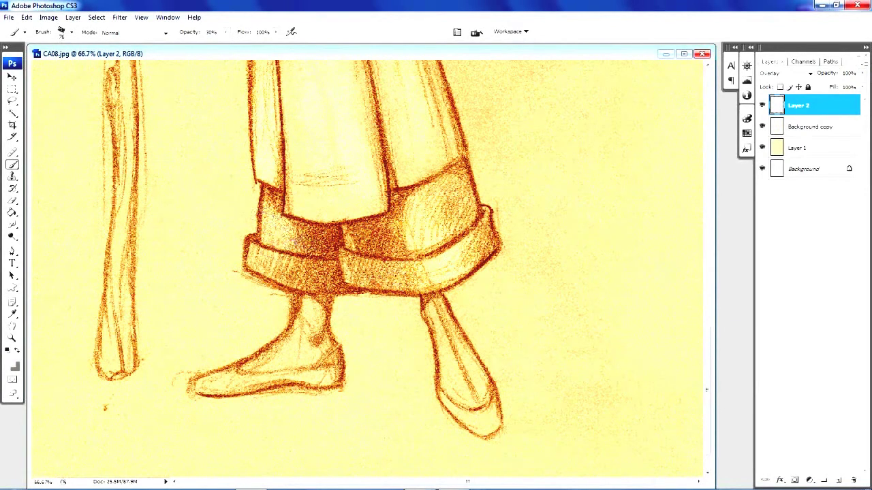
mouse_move(121, 334)
left_mouse_down()
mouse_move(114, 243)
mouse_move(124, 118)
mouse_move(114, 56)
left_mouse_up()
mouse_move(223, 379)
left_mouse_down()
mouse_move(306, 320)
mouse_move(290, 355)
mouse_move(320, 355)
left_mouse_up()
mouse_move(477, 348)
left_mouse_down()
mouse_move(460, 327)
mouse_move(462, 370)
mouse_move(475, 395)
mouse_move(446, 329)
mouse_move(474, 394)
left_mouse_up()
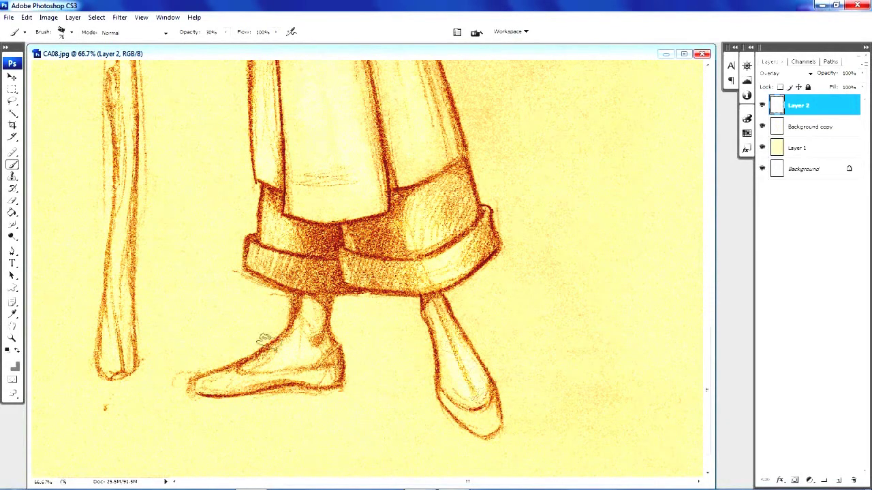
mouse_move(263, 341)
left_mouse_down()
mouse_move(265, 361)
mouse_move(310, 307)
left_mouse_up()
left_click_drag(709, 404, 708, 322)
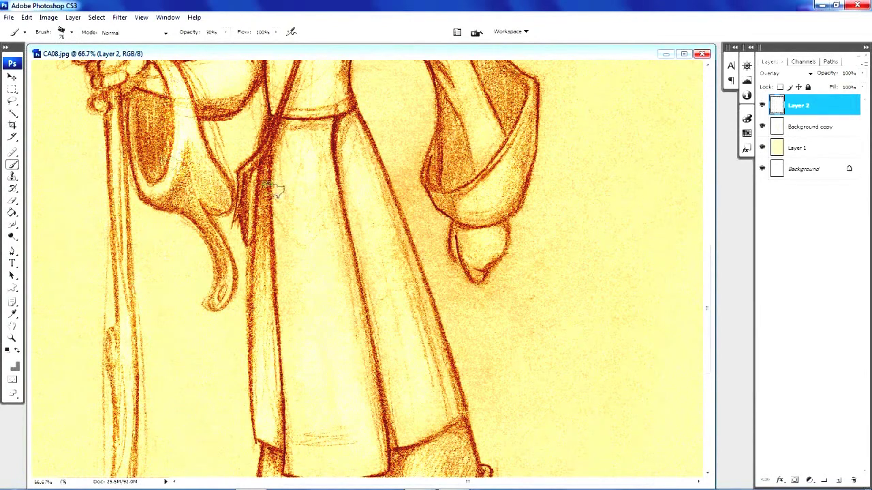
left_click_drag(708, 343, 722, 247)
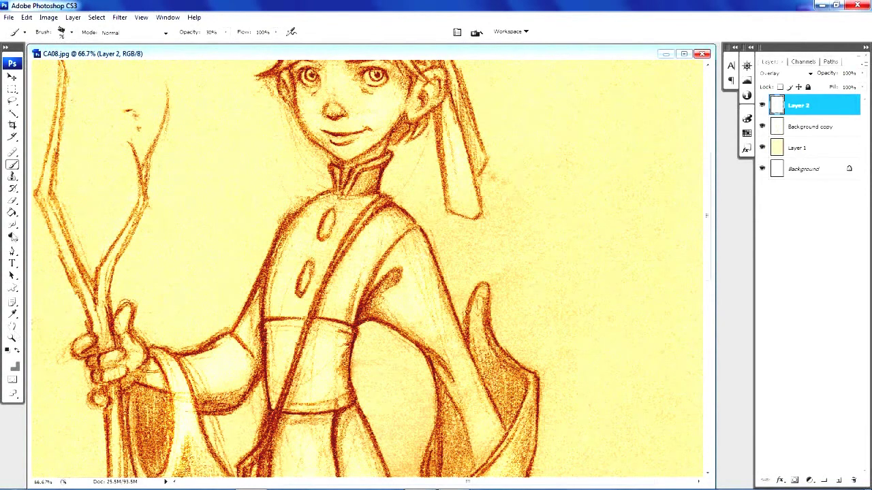
left_click(13, 202)
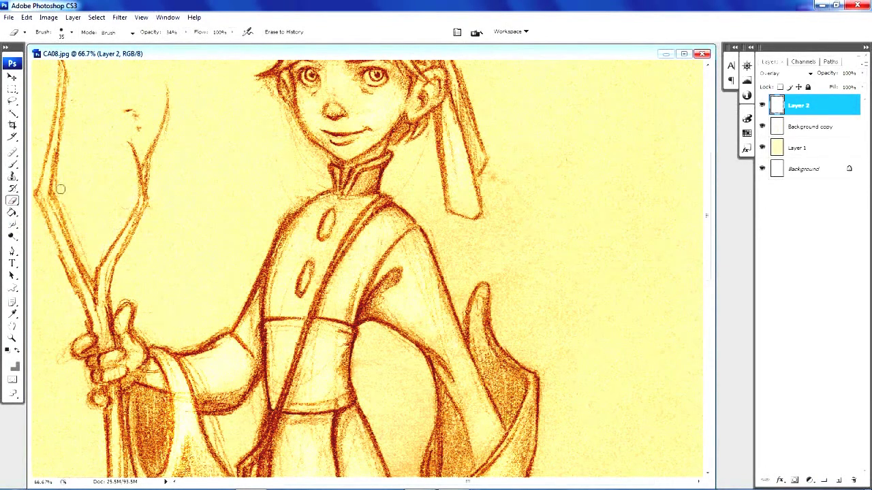
left_click(13, 166)
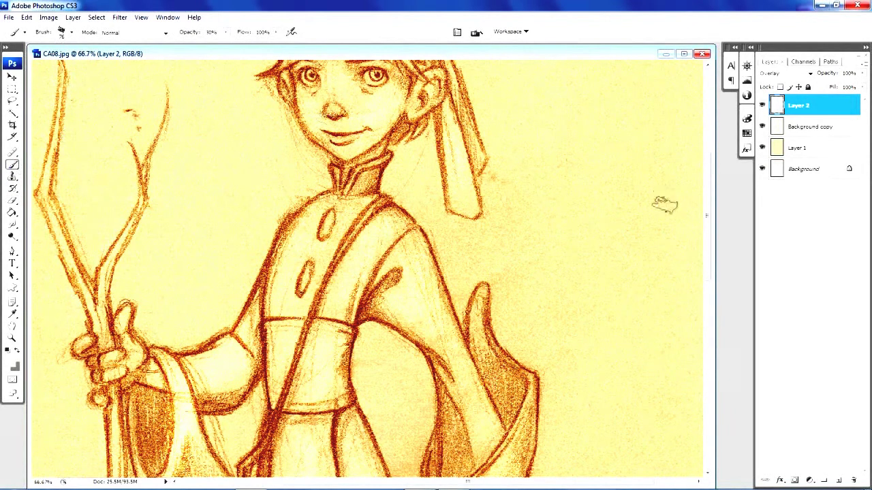
left_click_drag(710, 285, 707, 260)
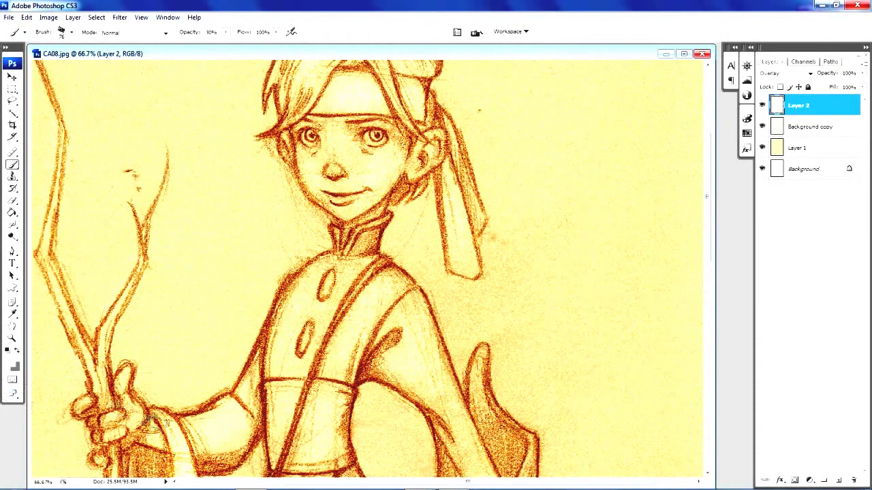
left_click_drag(709, 242, 706, 213)
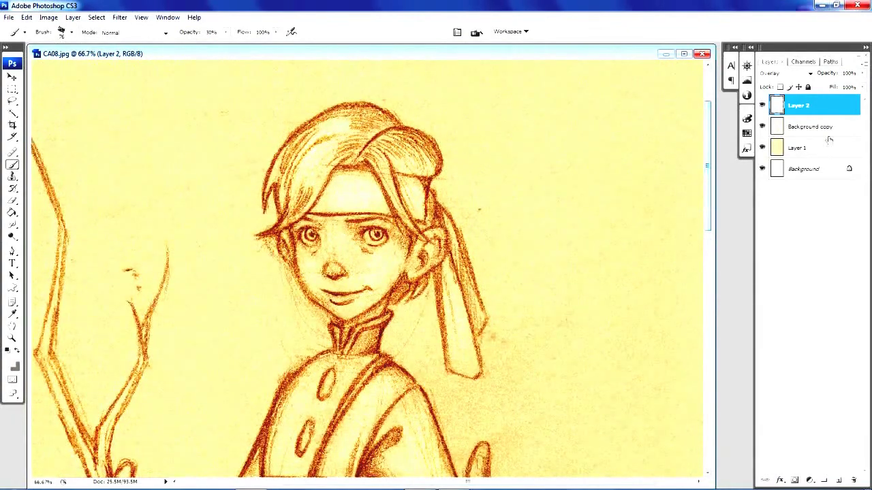
Step: Create Layer 3 atop the stack with its blend mode set to Overlay
left_click(839, 482)
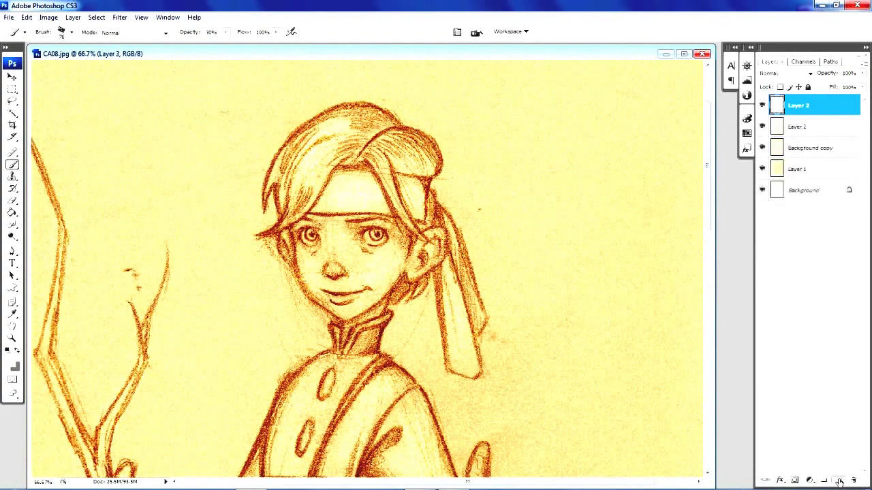
left_click(810, 77)
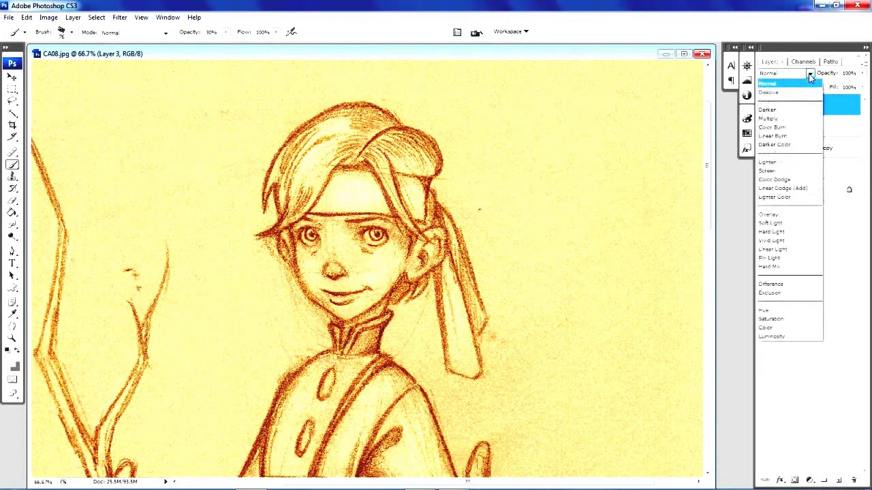
left_click(780, 216)
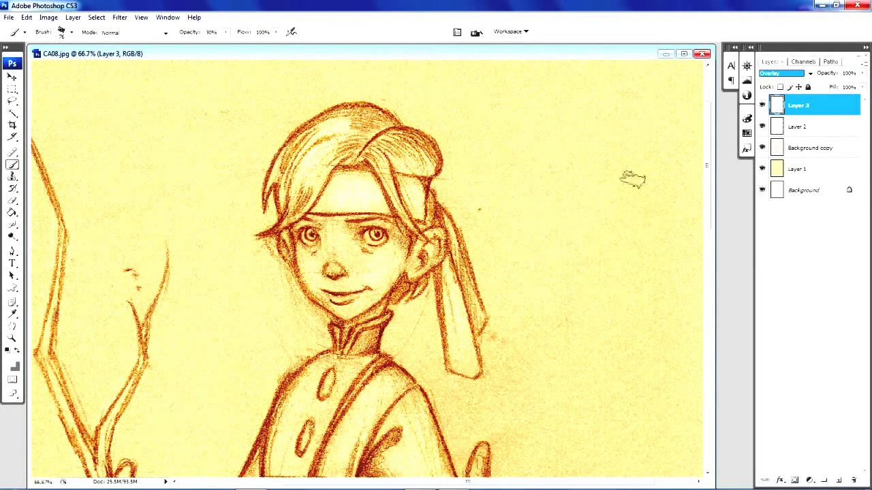
Step: Brush Overlay strokes over the hanging ribbon, left cheek and nose, up to the left eye
left_click_drag(709, 139, 709, 151)
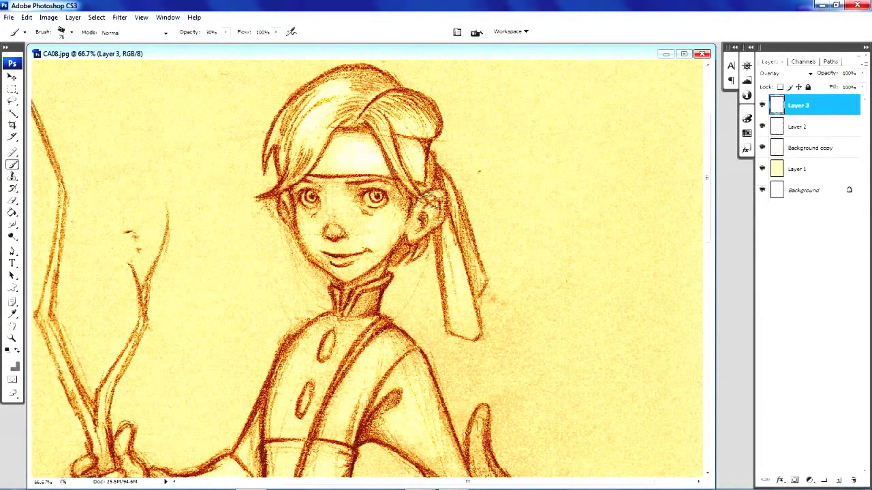
mouse_move(432, 197)
left_mouse_down()
mouse_move(428, 231)
mouse_move(451, 258)
mouse_move(448, 242)
mouse_move(468, 327)
mouse_move(449, 228)
mouse_move(468, 326)
mouse_move(450, 243)
left_mouse_up()
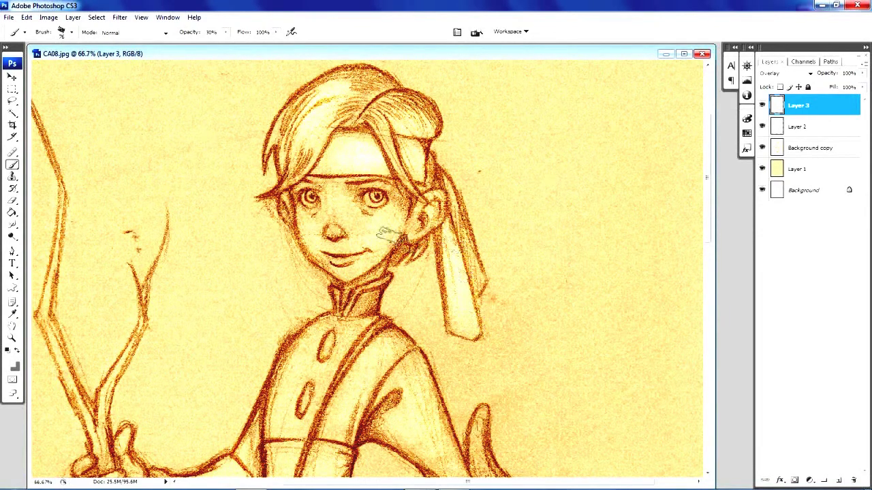
mouse_move(391, 235)
left_mouse_down()
mouse_move(355, 223)
mouse_move(381, 223)
mouse_move(358, 231)
mouse_move(389, 213)
mouse_move(349, 216)
mouse_move(391, 208)
mouse_move(351, 234)
mouse_move(327, 198)
mouse_move(335, 226)
mouse_move(314, 235)
mouse_move(308, 223)
mouse_move(315, 245)
mouse_move(351, 271)
mouse_move(347, 259)
mouse_move(346, 271)
mouse_move(368, 250)
mouse_move(347, 272)
mouse_move(334, 185)
mouse_move(332, 209)
left_mouse_up()
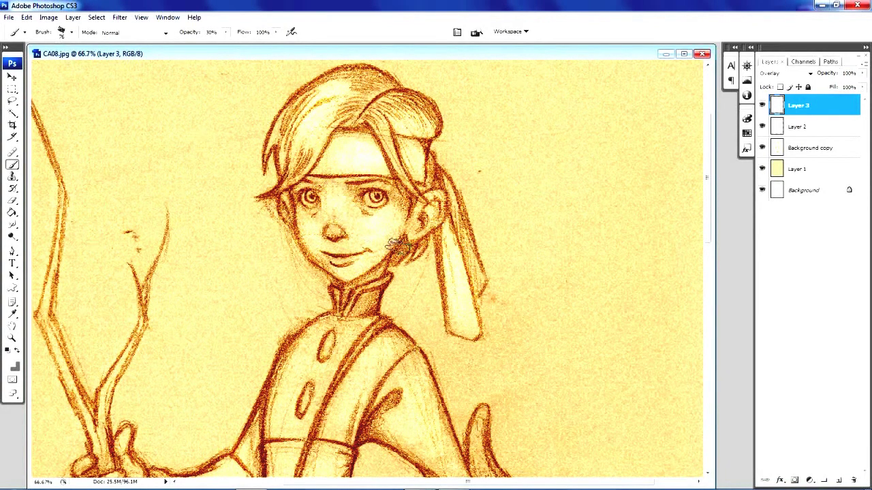
left_click_drag(711, 134, 710, 154)
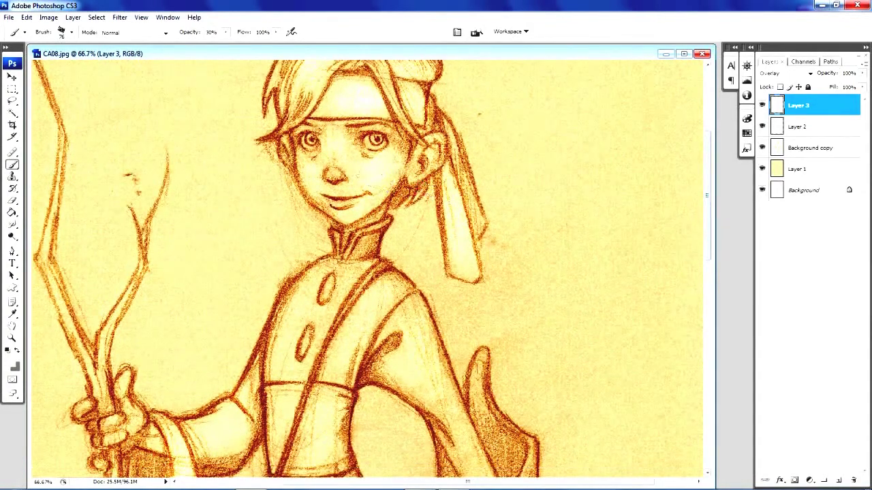
mouse_move(359, 196)
left_mouse_down()
mouse_move(330, 136)
mouse_move(334, 158)
mouse_move(378, 192)
left_mouse_up()
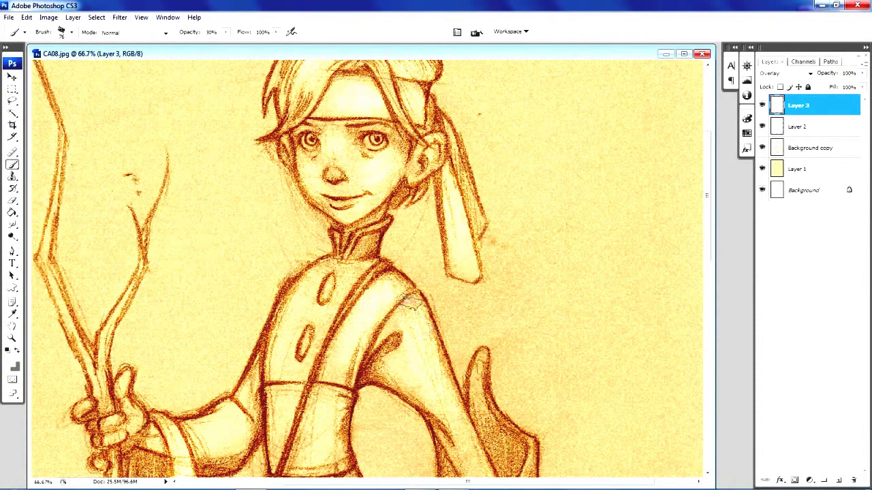
Step: Lighten the cuff, the hand holding the staff and the left sleeve cuff on Layer 3
scroll(695, 211, "down", 5)
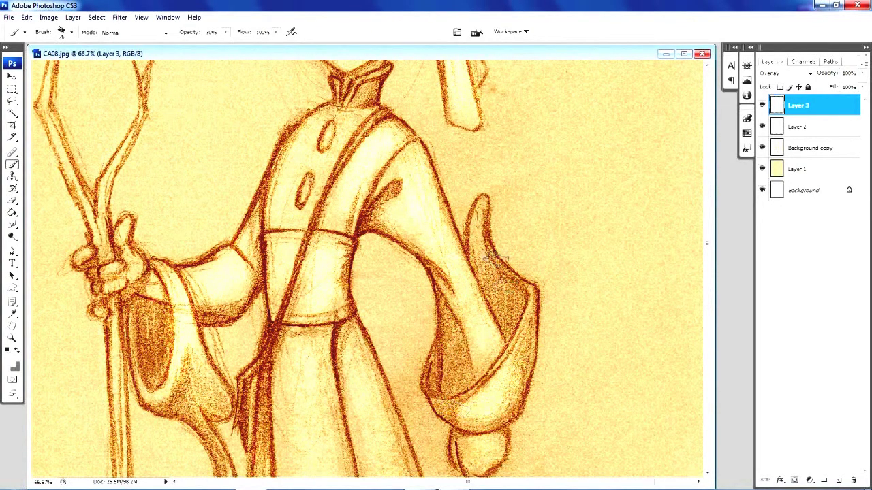
left_click_drag(488, 266, 480, 210)
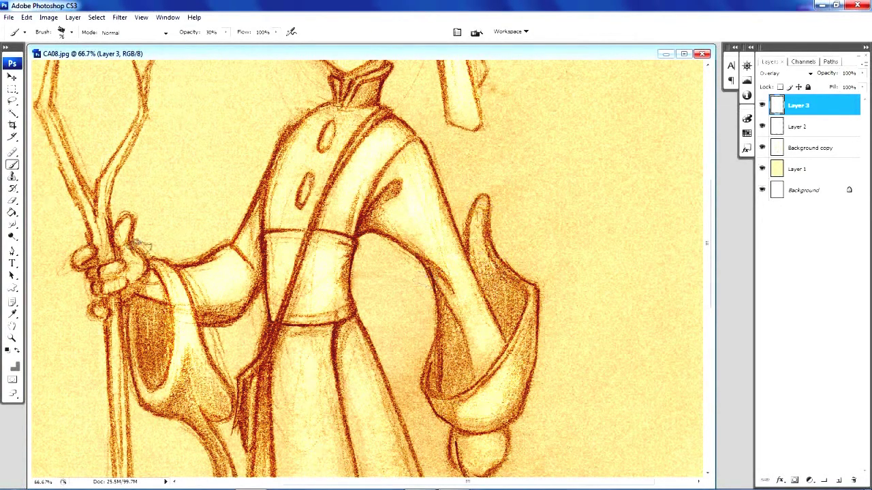
mouse_move(129, 242)
left_mouse_down()
mouse_move(124, 225)
mouse_move(120, 240)
left_mouse_up()
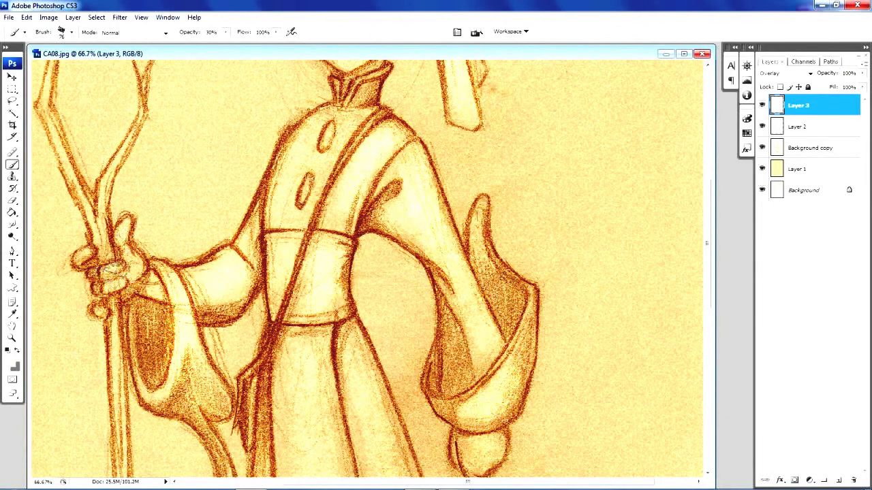
mouse_move(170, 289)
left_mouse_down()
mouse_move(180, 340)
mouse_move(176, 354)
mouse_move(178, 303)
mouse_move(173, 367)
mouse_move(161, 383)
mouse_move(179, 298)
mouse_move(190, 343)
left_mouse_up()
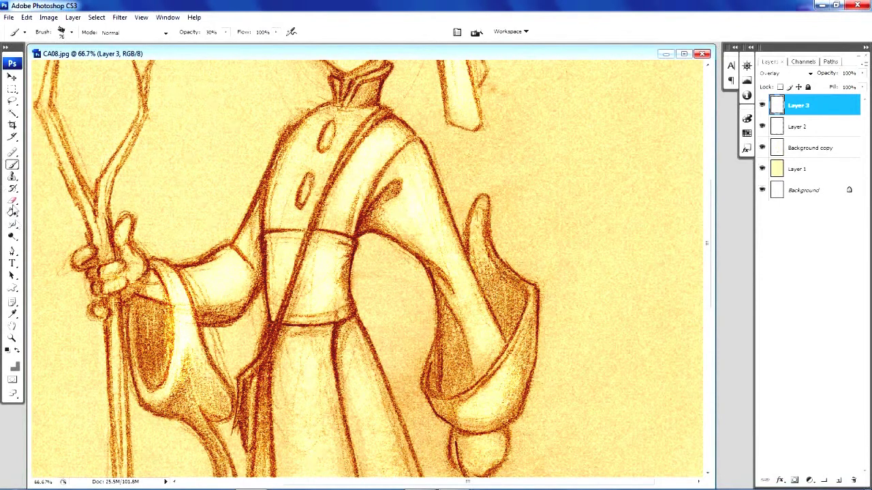
left_click(12, 201)
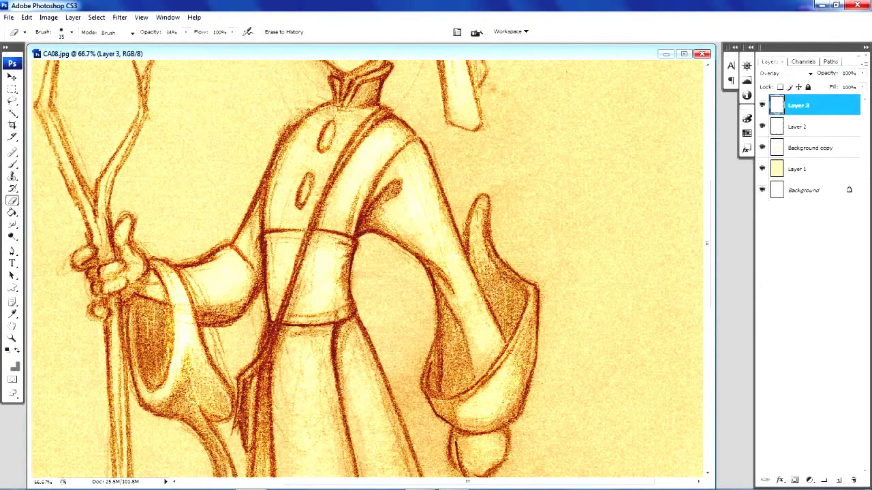
left_click(13, 165)
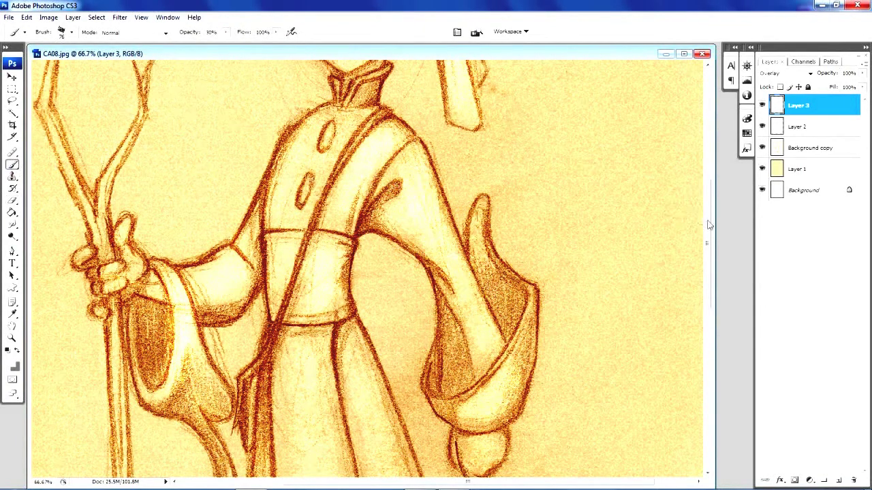
Step: Brighten the fist, both trouser cuffs and both feet with soft Overlay strokes
left_click_drag(710, 232, 708, 302)
mouse_move(494, 228)
left_mouse_down()
mouse_move(485, 245)
mouse_move(491, 232)
left_mouse_up()
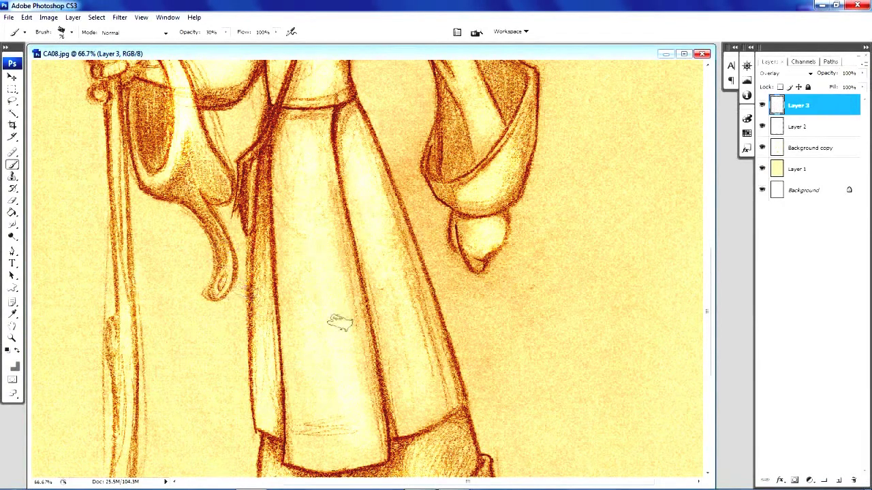
left_click_drag(708, 303, 708, 383)
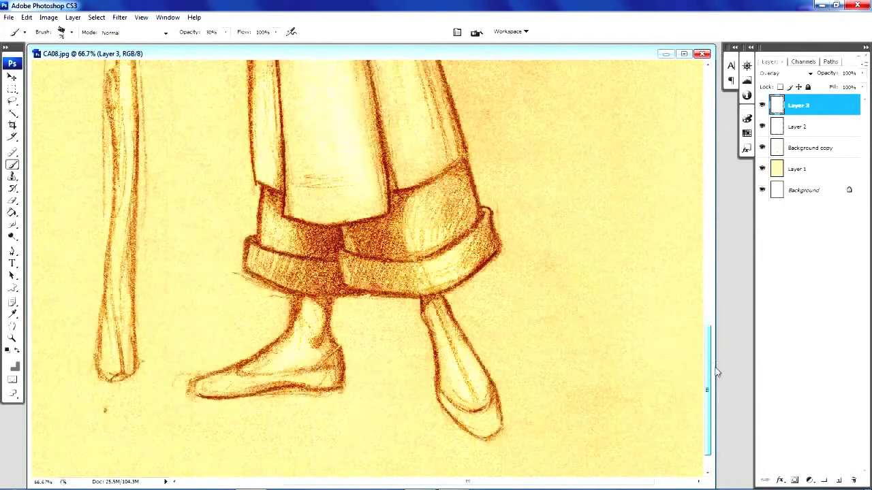
mouse_move(428, 277)
left_mouse_down()
mouse_move(421, 274)
mouse_move(436, 272)
mouse_move(409, 277)
left_mouse_up()
mouse_move(257, 263)
left_mouse_down()
mouse_move(270, 269)
mouse_move(275, 227)
mouse_move(279, 242)
left_mouse_up()
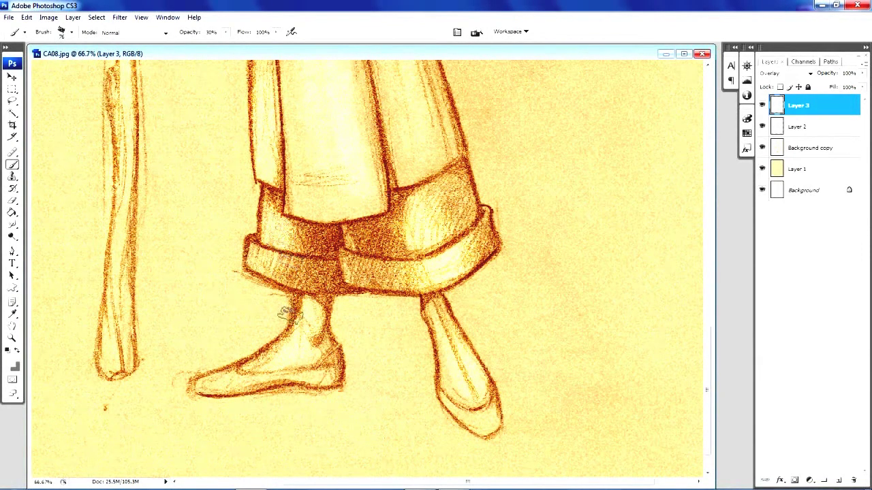
mouse_move(290, 317)
left_mouse_down()
mouse_move(278, 364)
mouse_move(314, 350)
left_mouse_up()
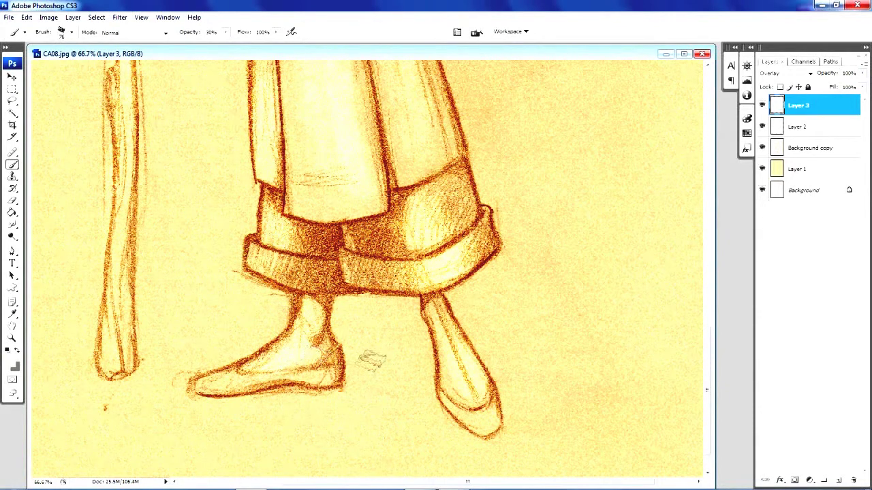
mouse_move(445, 319)
left_mouse_down()
mouse_move(475, 397)
mouse_move(474, 372)
mouse_move(476, 398)
mouse_move(450, 325)
mouse_move(474, 402)
left_mouse_up()
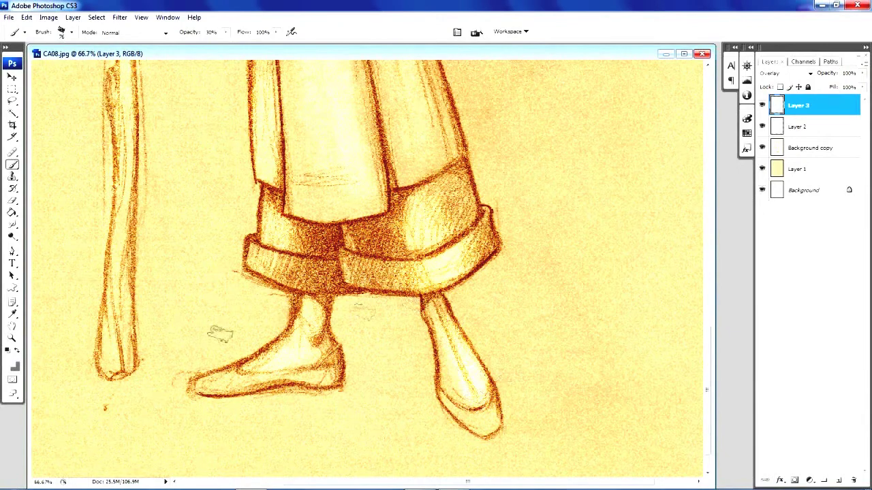
Step: Fit the whole drawing on screen, then centre and widen the document window
left_click(12, 340)
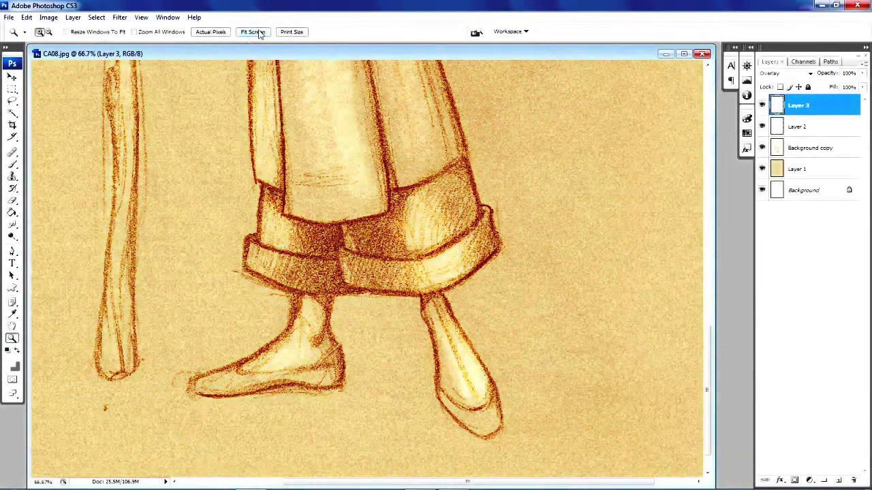
left_click(253, 31)
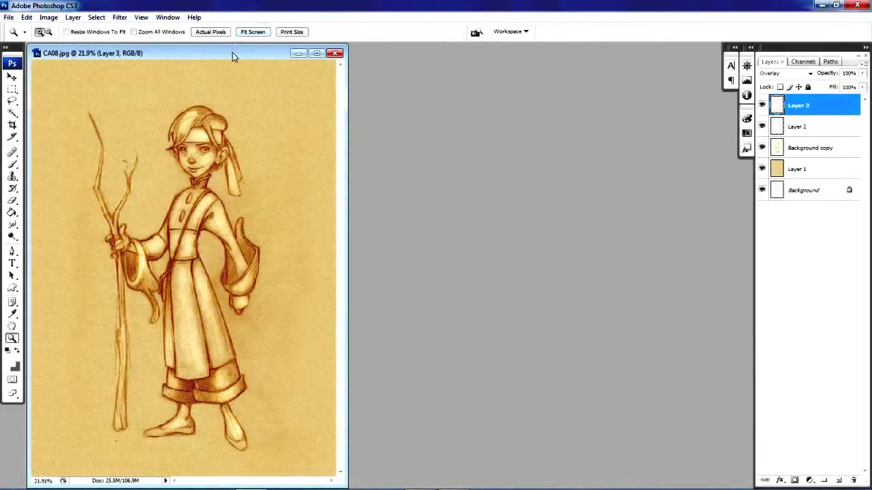
left_click_drag(232, 52, 352, 58)
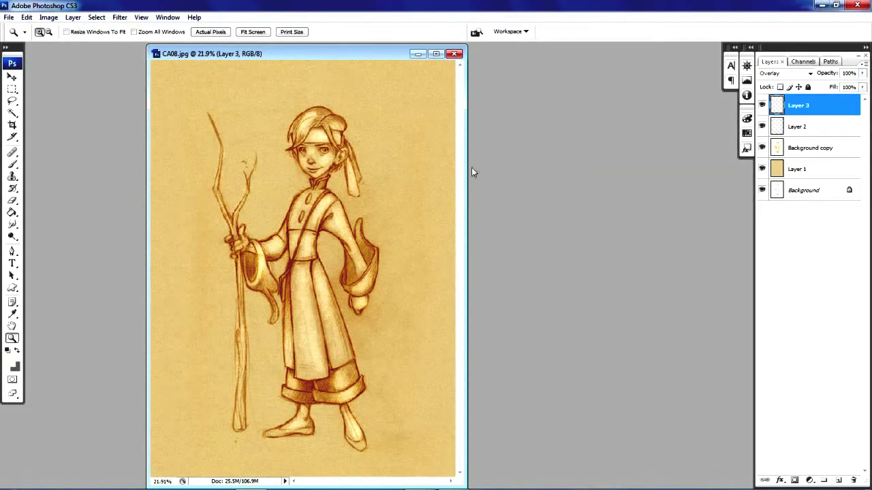
left_click_drag(466, 167, 632, 190)
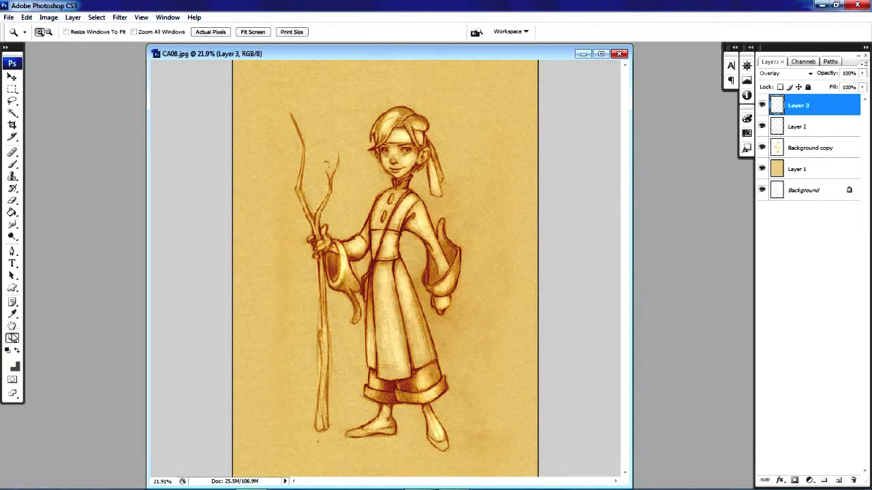
Step: Zoom in on the head and face to 66.7% and stretch the window's left edge outward
left_click(389, 147)
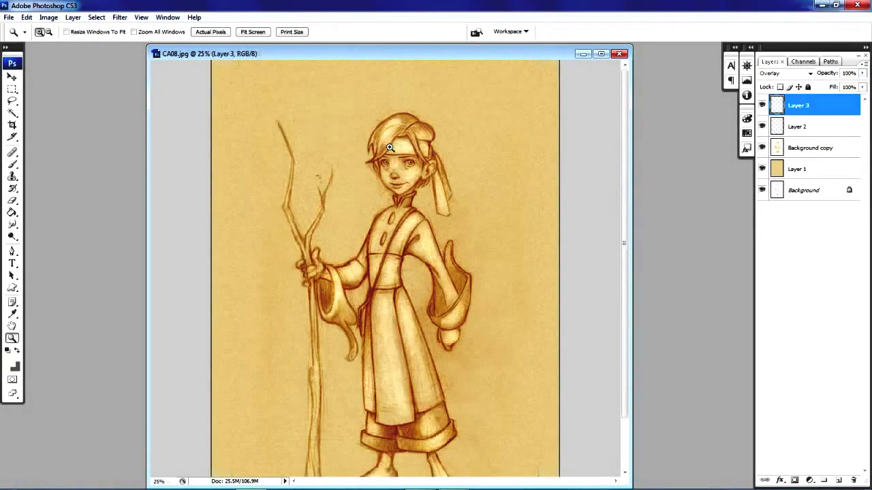
left_click(418, 220)
left_click(416, 198)
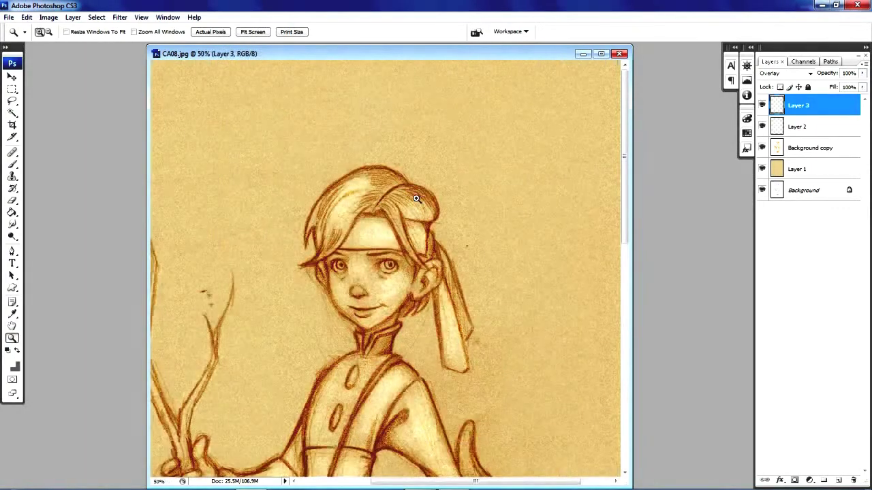
left_click(373, 273)
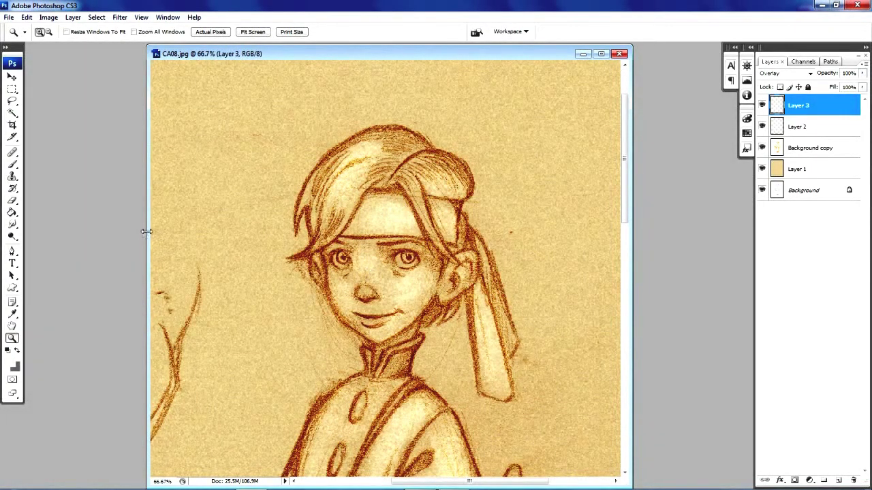
left_click_drag(146, 231, 60, 238)
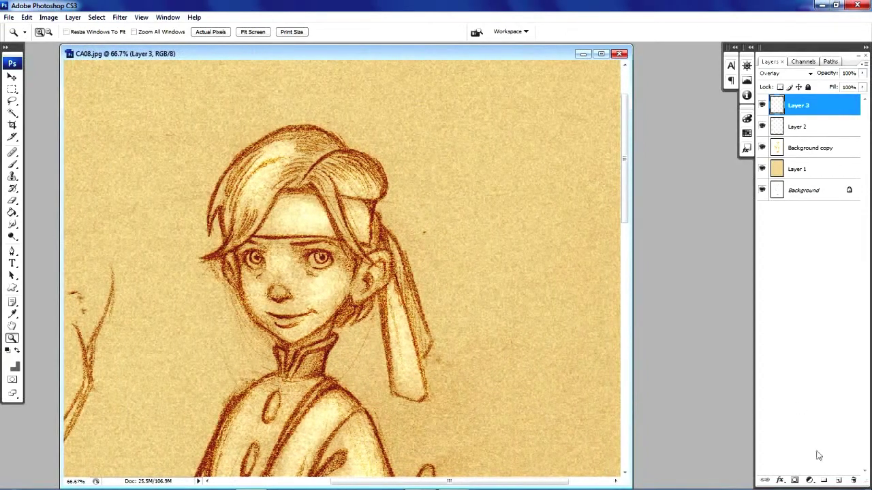
Step: Add Layer 4 above Layer 3 with Overlay blending
left_click(838, 481)
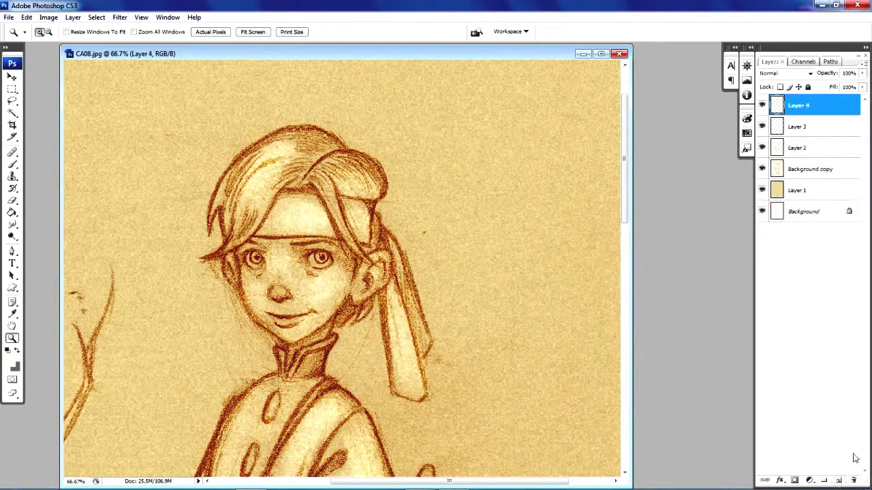
left_click(810, 73)
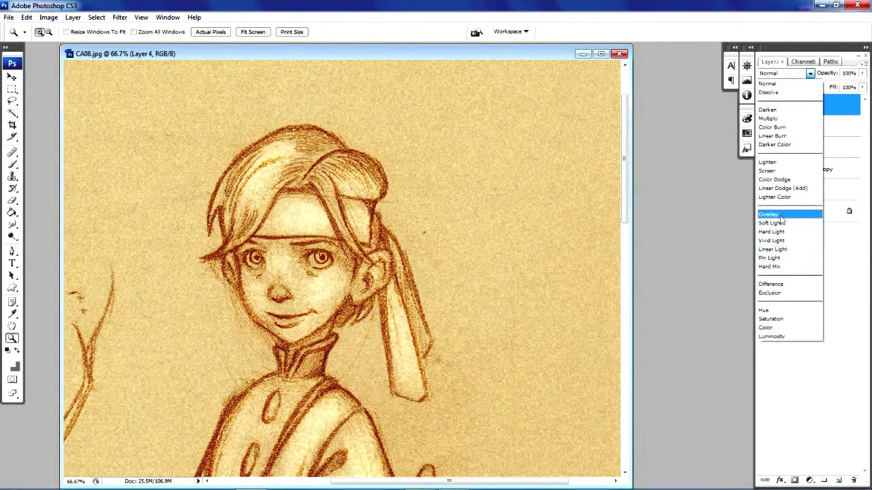
left_click(769, 214)
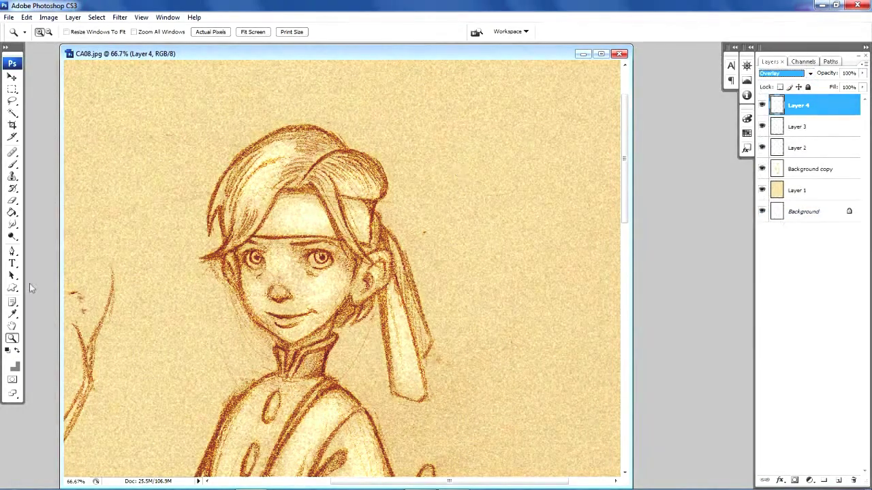
Step: Set the foreground colour to saturated orange ef722e and switch to the Brush
left_click(9, 350)
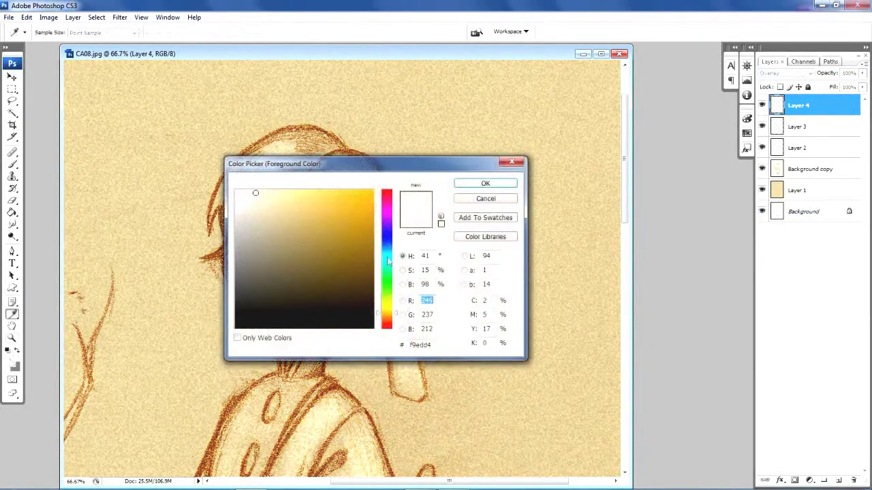
left_click_drag(386, 327, 387, 326)
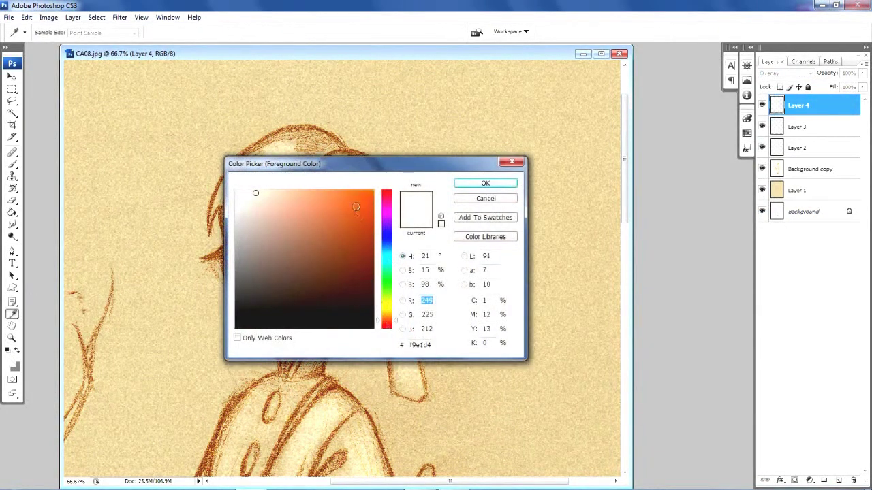
left_click_drag(344, 194, 346, 198)
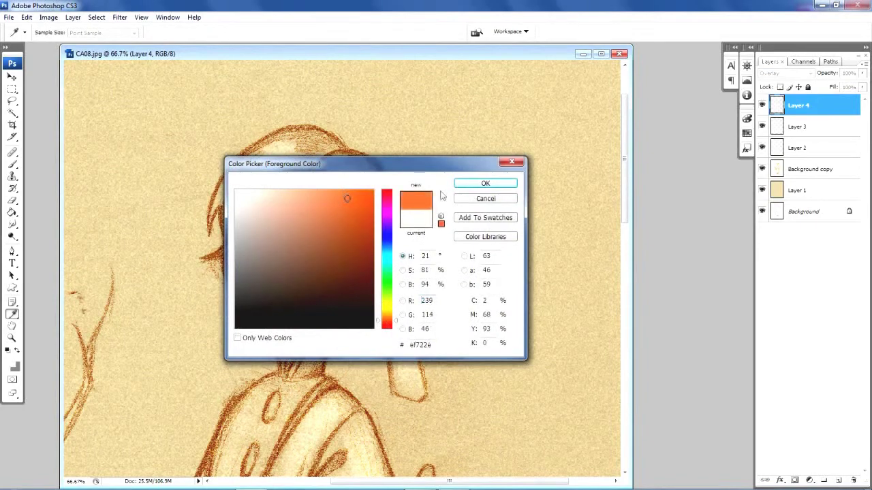
left_click(472, 185)
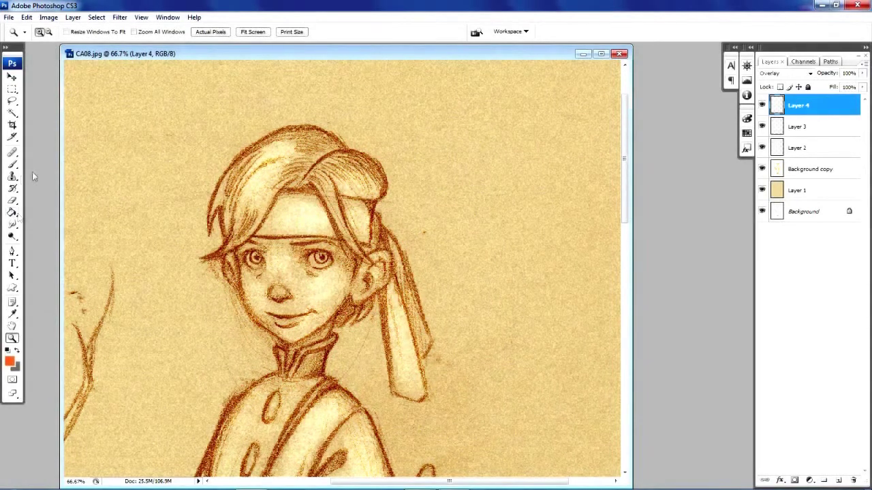
left_click(12, 165)
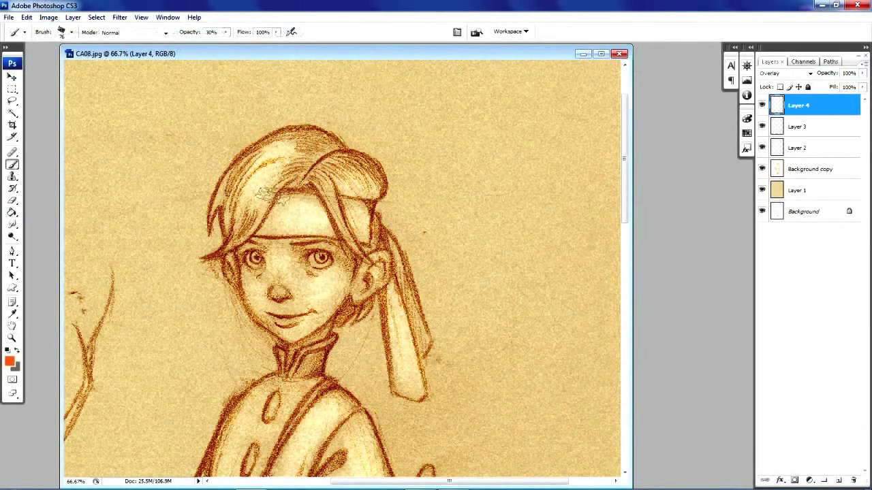
Step: Brush orange Overlay strokes across the left, top and right sides of the hair at 30% opacity
mouse_move(232, 175)
left_mouse_down()
mouse_move(225, 199)
mouse_move(245, 178)
mouse_move(249, 201)
mouse_move(218, 239)
mouse_move(307, 157)
mouse_move(276, 174)
mouse_move(299, 169)
mouse_move(283, 162)
mouse_move(283, 145)
mouse_move(320, 143)
mouse_move(305, 138)
mouse_move(306, 179)
left_mouse_up()
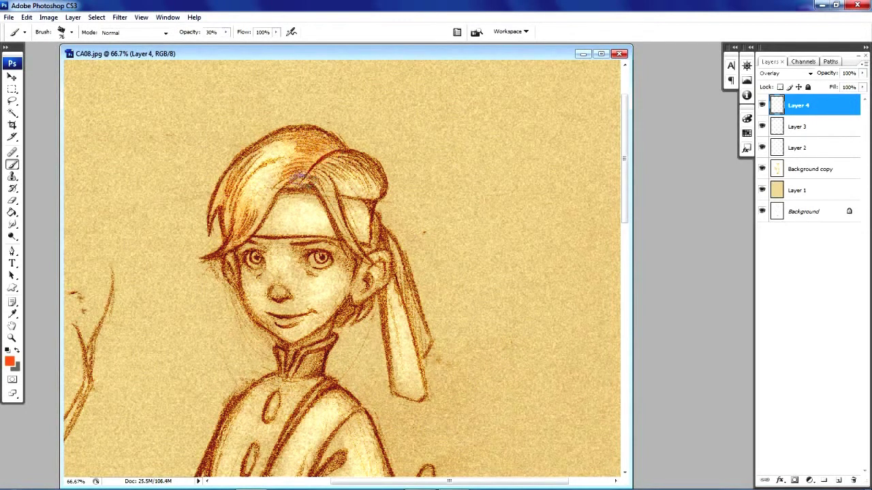
mouse_move(346, 233)
left_mouse_down()
mouse_move(334, 185)
mouse_move(366, 193)
mouse_move(325, 185)
mouse_move(347, 167)
mouse_move(318, 173)
left_mouse_up()
mouse_move(248, 213)
left_mouse_down()
mouse_move(229, 178)
mouse_move(226, 211)
mouse_move(224, 179)
mouse_move(221, 198)
mouse_move(238, 163)
mouse_move(268, 158)
mouse_move(236, 177)
mouse_move(272, 153)
mouse_move(245, 224)
mouse_move(292, 164)
mouse_move(278, 167)
mouse_move(284, 156)
mouse_move(312, 144)
mouse_move(298, 139)
mouse_move(312, 136)
mouse_move(319, 191)
mouse_move(343, 231)
mouse_move(310, 172)
mouse_move(368, 194)
left_mouse_up()
mouse_move(628, 178)
left_mouse_down()
mouse_move(665, 213)
mouse_move(664, 228)
mouse_move(658, 195)
left_mouse_up()
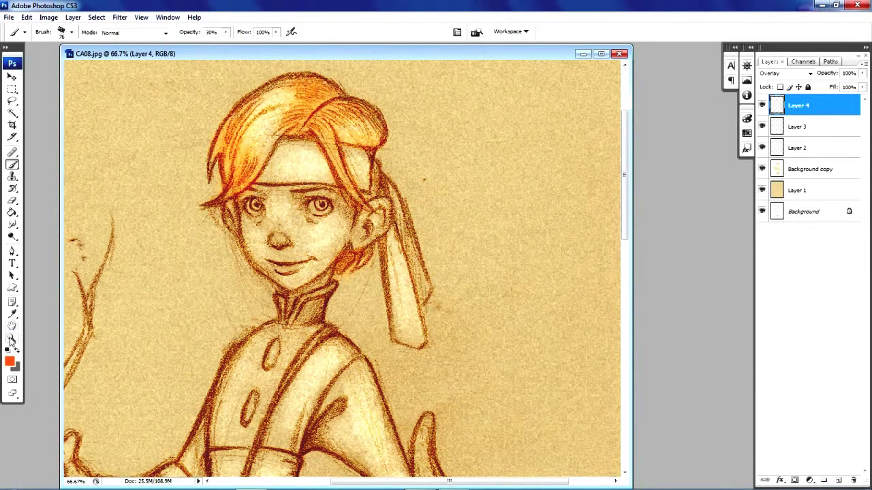
Step: Zoom to 100% on the face and widen the document window
left_click(11, 339)
left_click(253, 243)
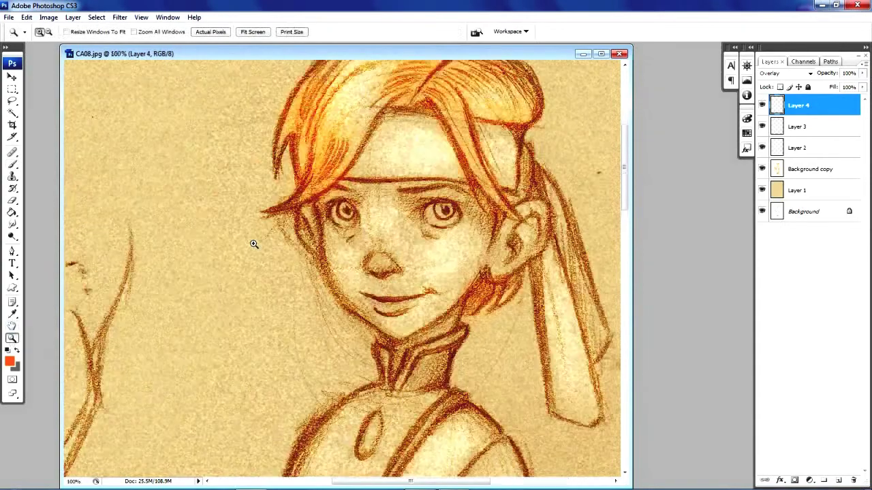
left_click_drag(629, 269, 711, 206)
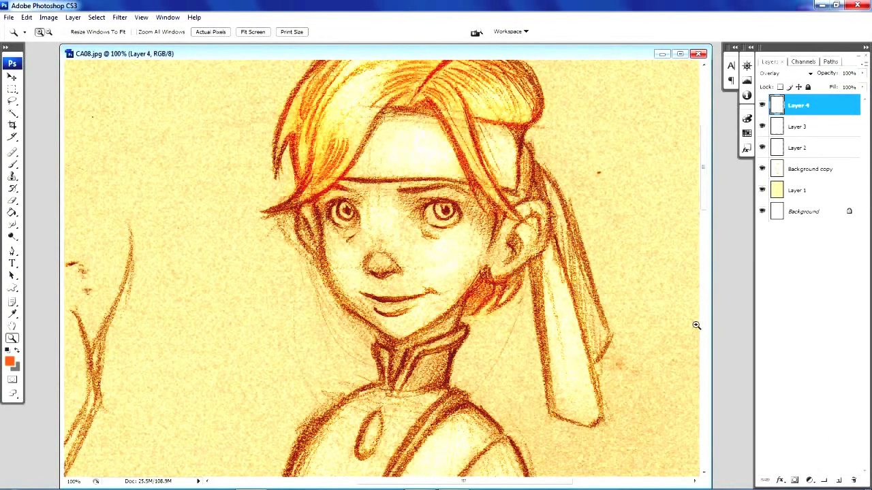
Step: Add a new Layer 5 and set its blend mode to Overlay
left_click(838, 481)
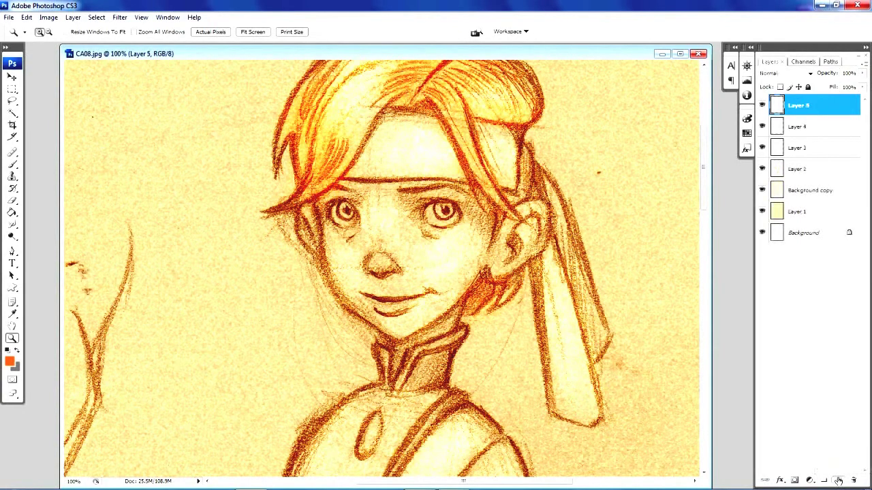
left_click(810, 74)
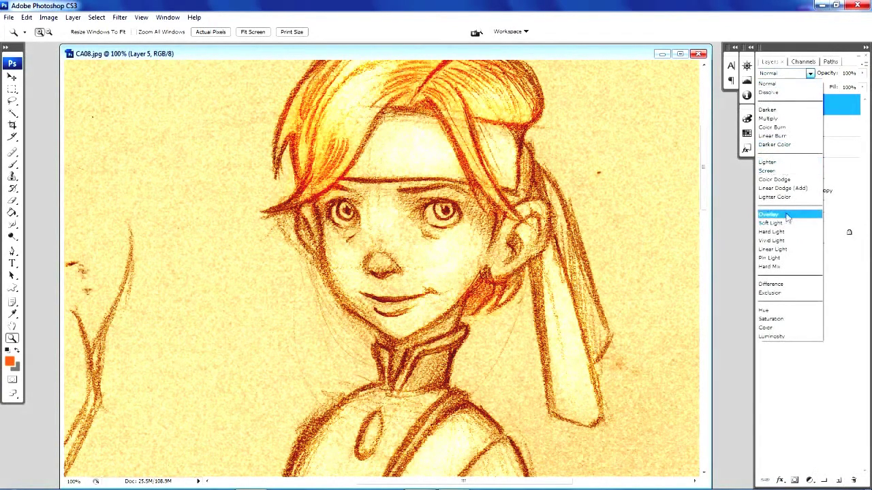
left_click(787, 214)
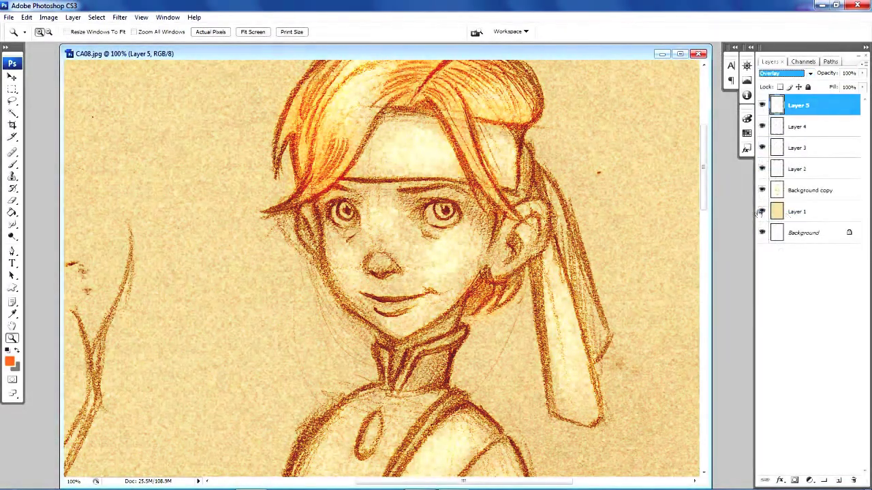
Step: Change the foreground colour to a light reddish pink (f68166)
left_click(14, 365)
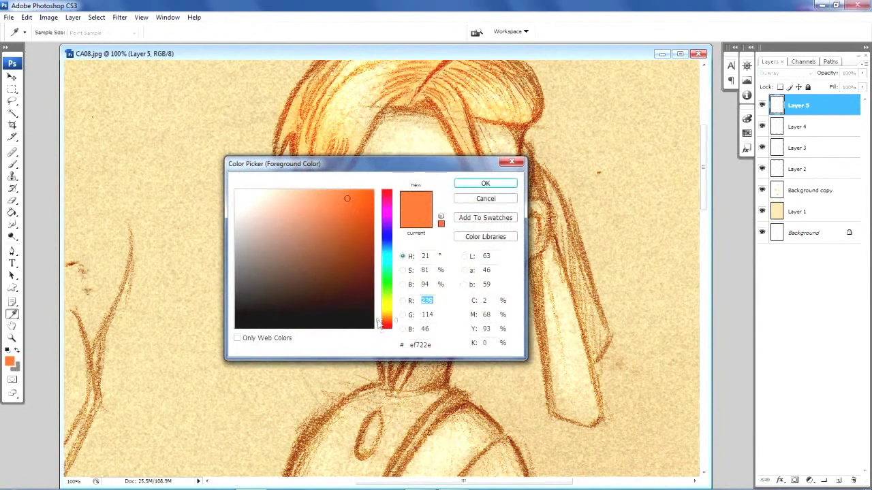
left_click(378, 323)
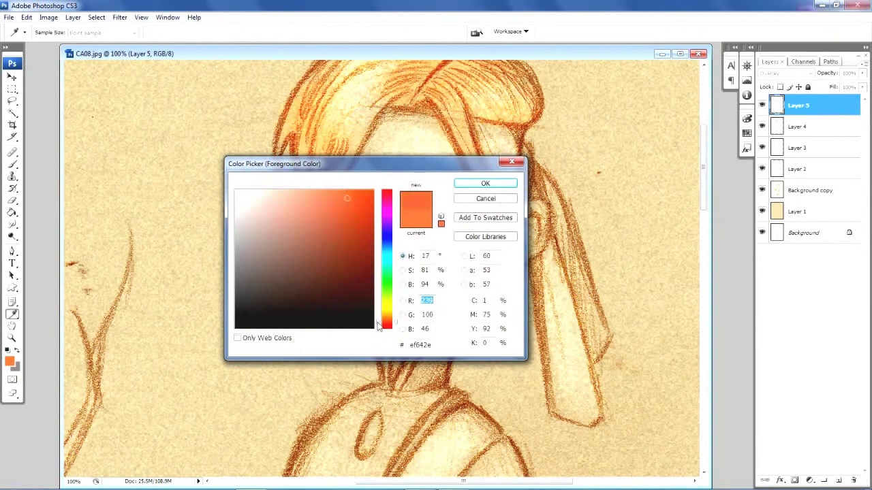
left_click_drag(378, 323, 378, 325)
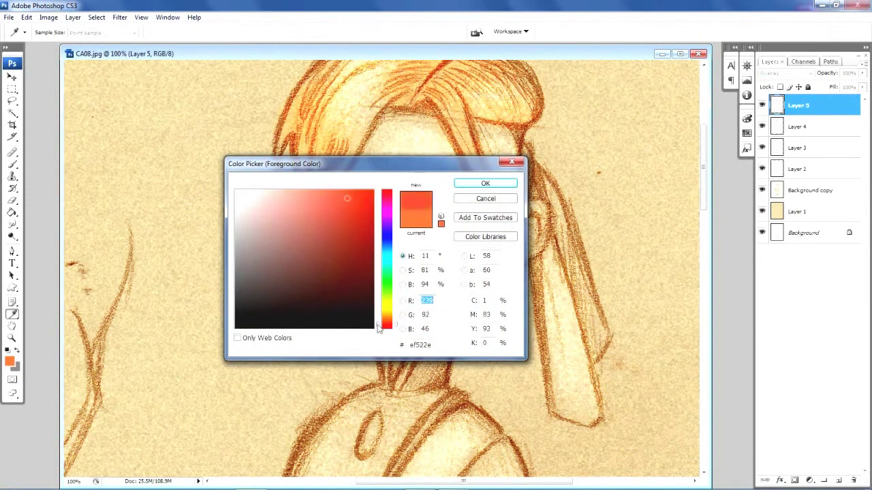
left_click(316, 195)
left_click(485, 184)
key("z")
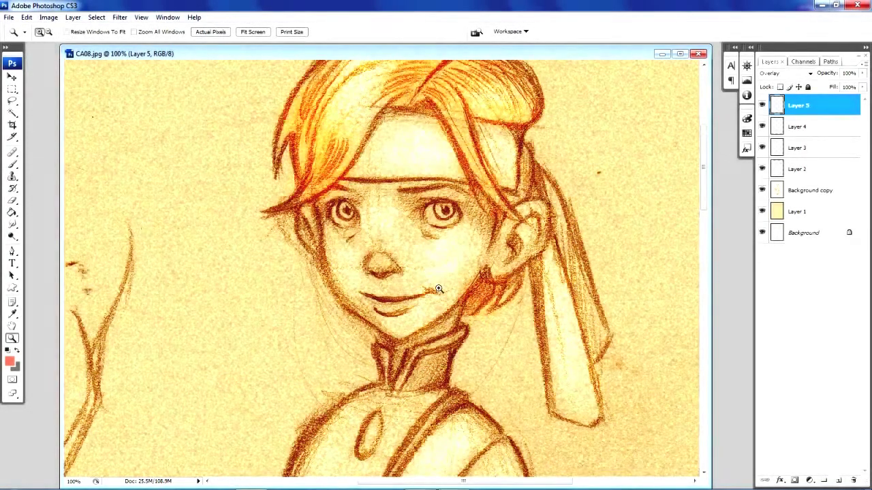
Step: With the Brush, paint the salmon colour over the lips, around the ear and along the left cheek
left_click(13, 165)
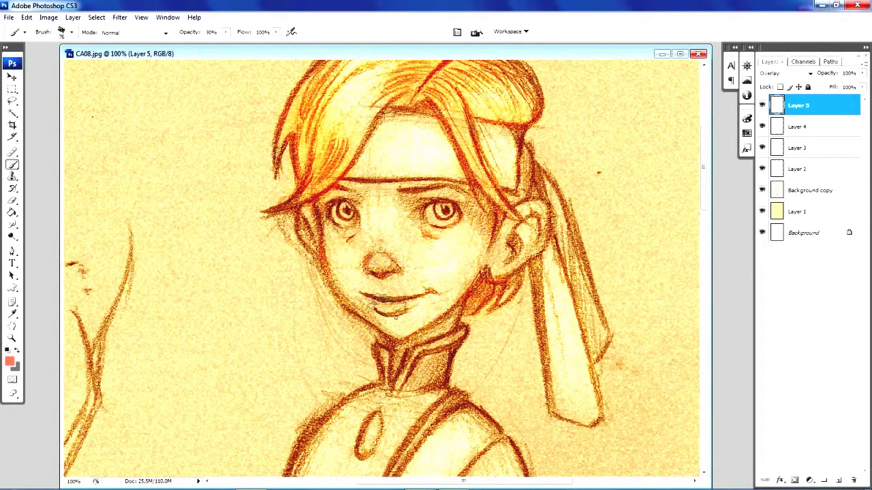
left_click_drag(381, 305, 415, 299)
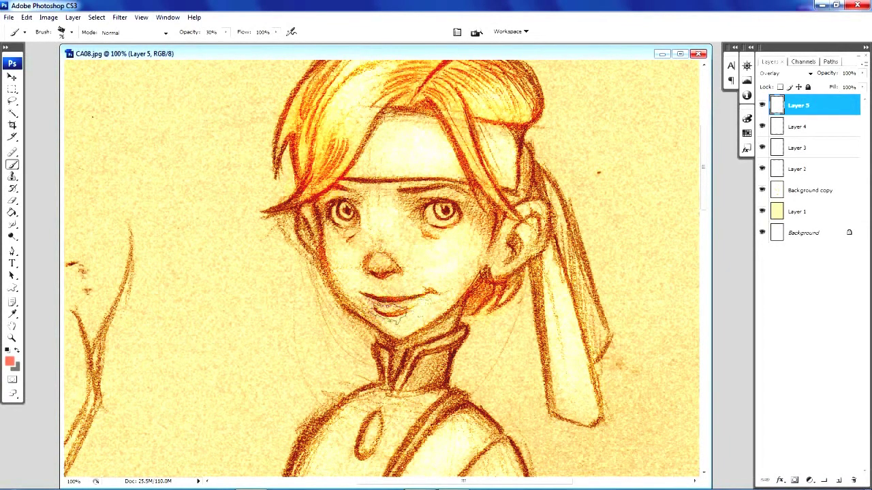
left_click_drag(532, 211, 516, 241)
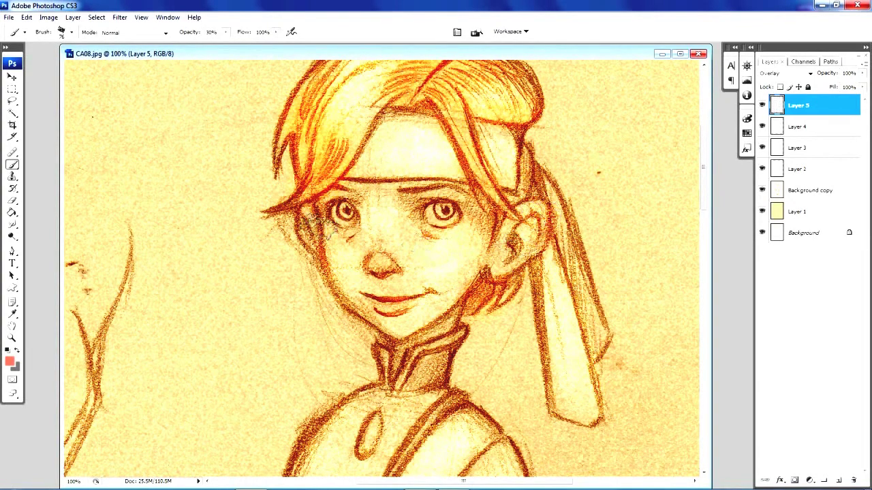
mouse_move(314, 220)
left_mouse_down()
mouse_move(300, 204)
mouse_move(299, 225)
left_mouse_up()
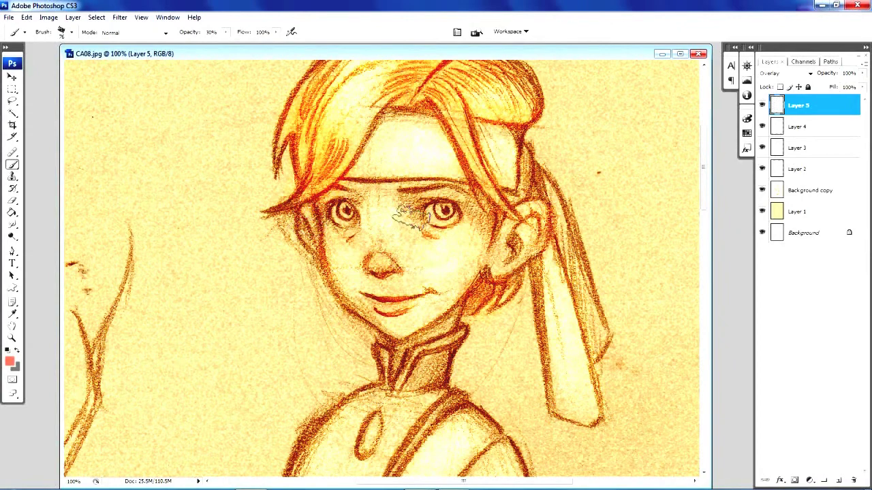
left_click_drag(707, 137, 717, 256)
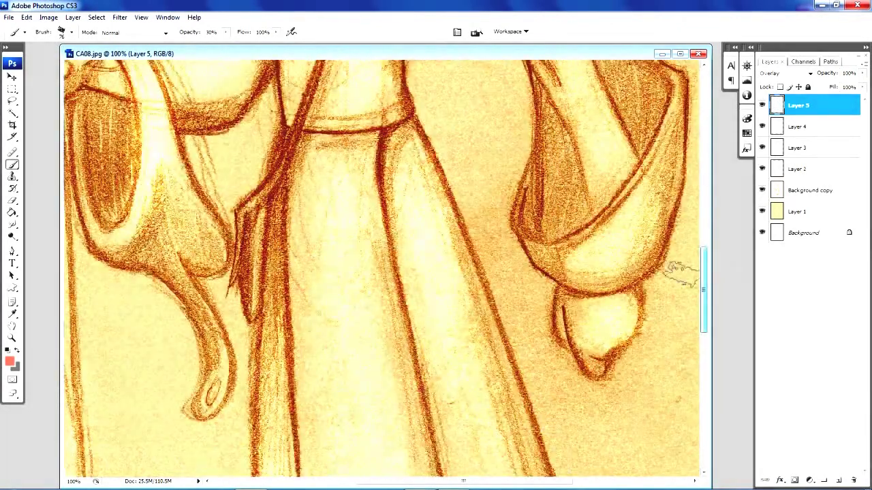
Step: Brush reddish Overlay strokes along the staff's edge, the gripping hand, knob, thumb tip and sleeve
mouse_move(593, 334)
left_mouse_down()
mouse_move(590, 374)
mouse_move(574, 324)
mouse_move(579, 358)
mouse_move(616, 368)
left_mouse_up()
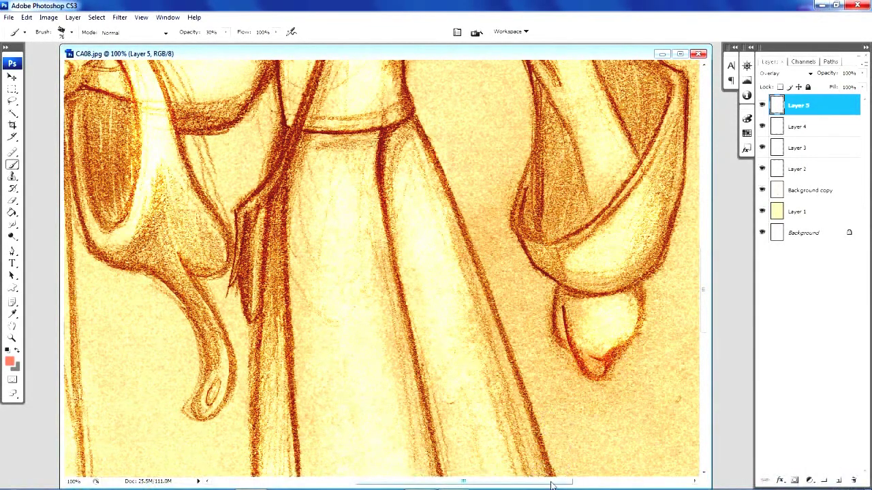
mouse_move(552, 485)
left_mouse_down()
mouse_move(470, 483)
mouse_move(494, 482)
left_mouse_up()
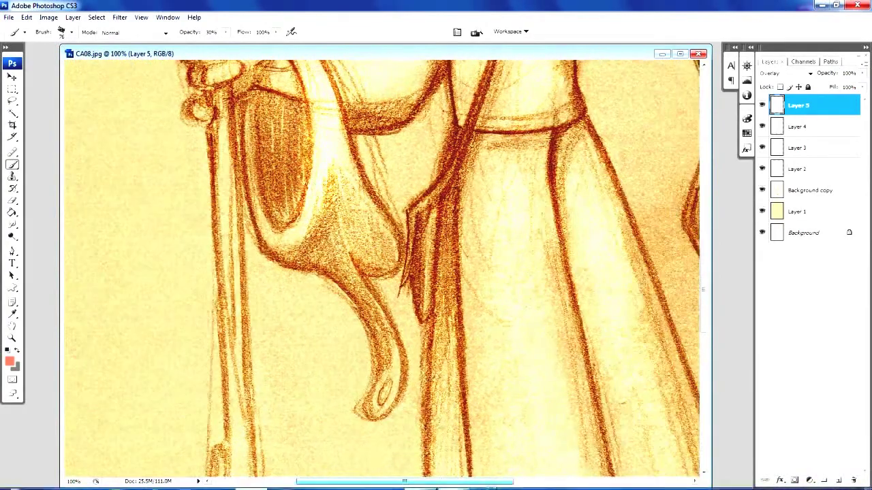
mouse_move(707, 314)
left_mouse_down()
mouse_move(706, 249)
mouse_move(689, 209)
left_mouse_up()
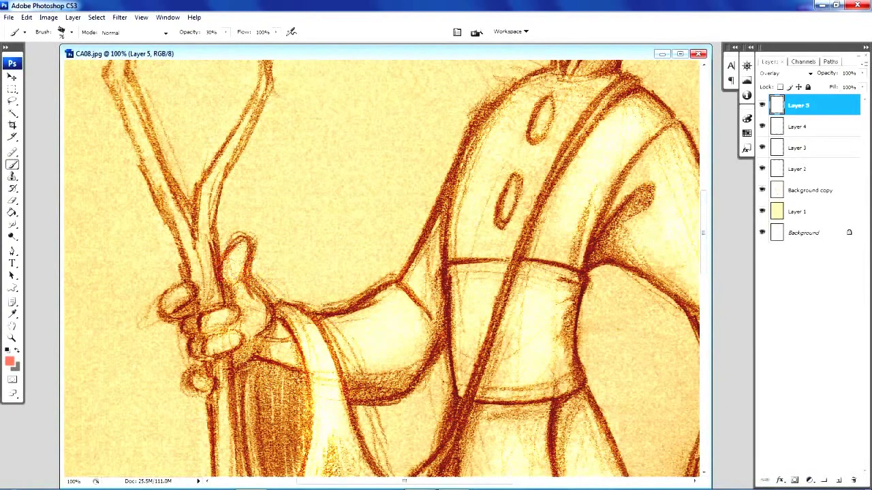
mouse_move(225, 243)
left_mouse_down()
mouse_move(211, 300)
mouse_move(228, 328)
mouse_move(225, 318)
mouse_move(219, 333)
left_mouse_up()
left_click_drag(195, 379, 197, 383)
left_click_drag(235, 239, 253, 253)
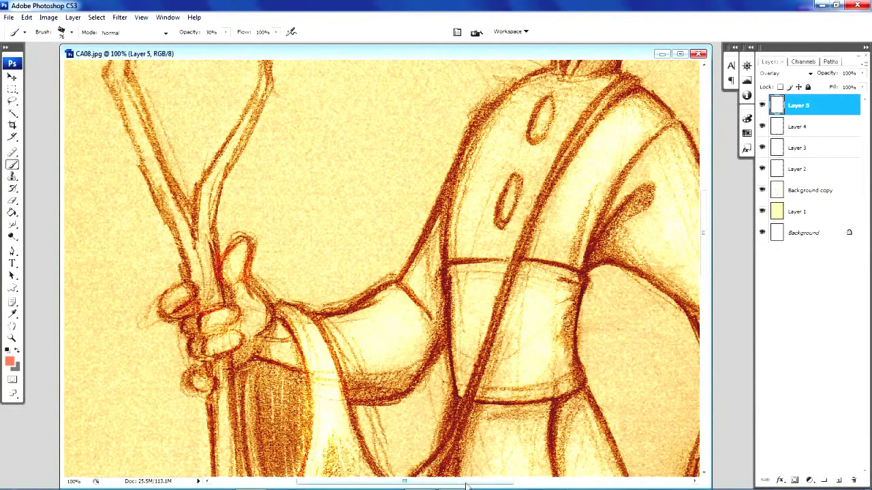
left_click_drag(467, 486, 533, 487)
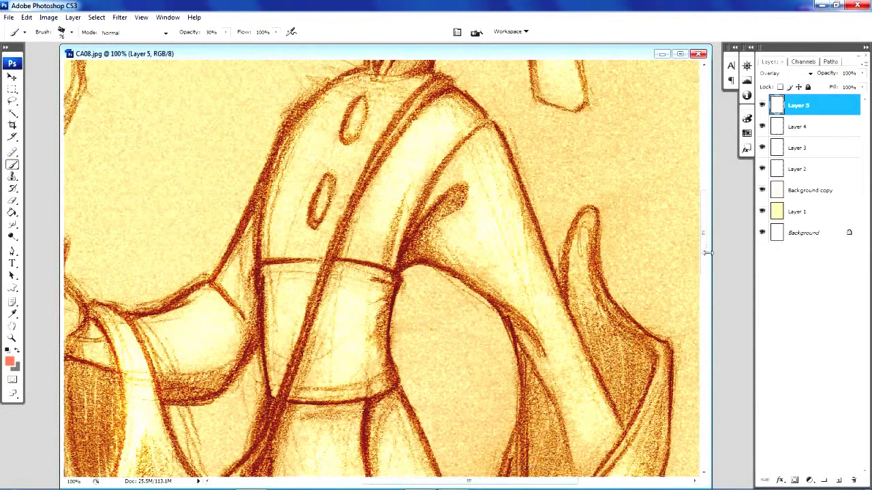
left_click_drag(707, 264, 711, 201)
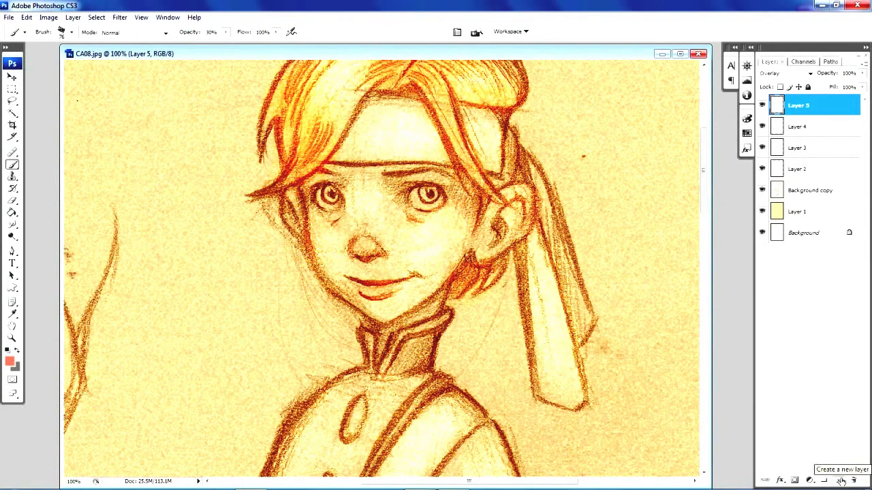
Step: Zoom to 200% near the girl's nose and scroll slightly right
left_click(12, 338)
left_click(352, 220)
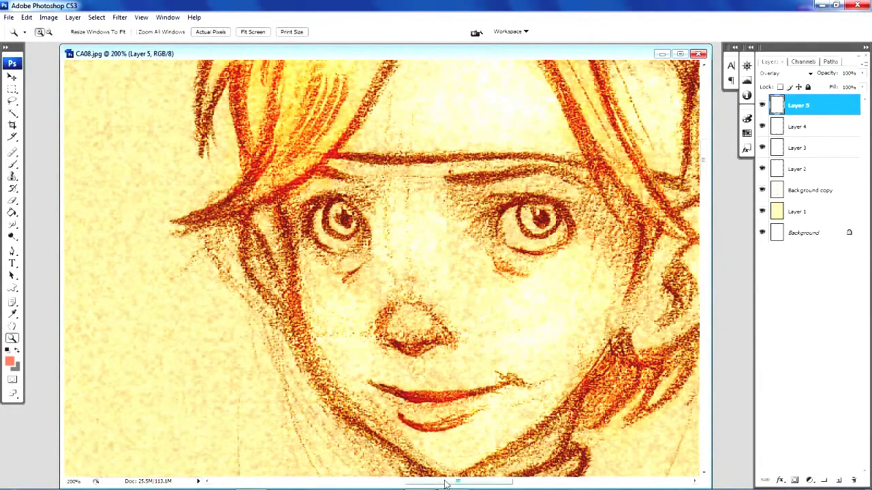
left_click_drag(447, 482, 464, 485)
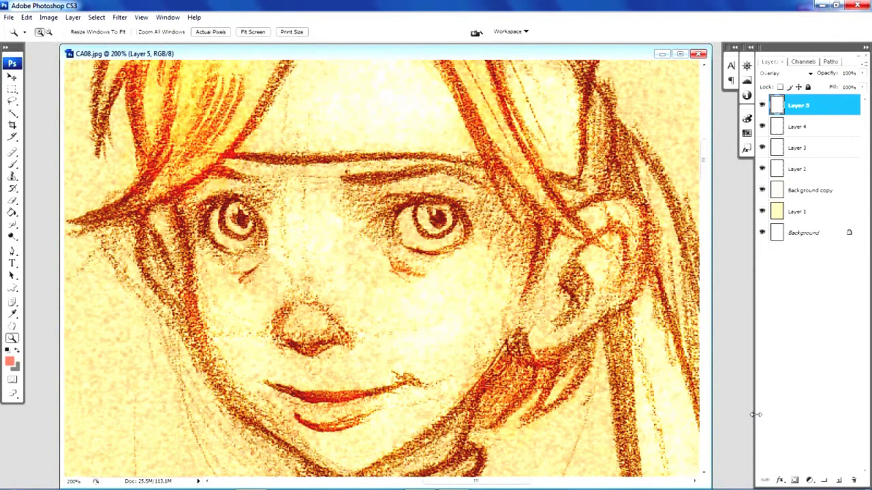
Step: Add Layer 6 and set the foreground colour to pale pink f9e8e4
left_click(839, 481)
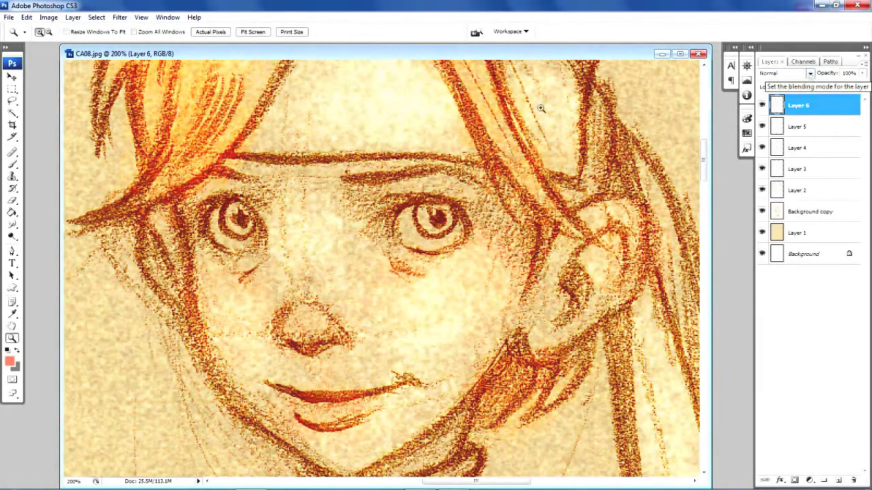
left_click(10, 362)
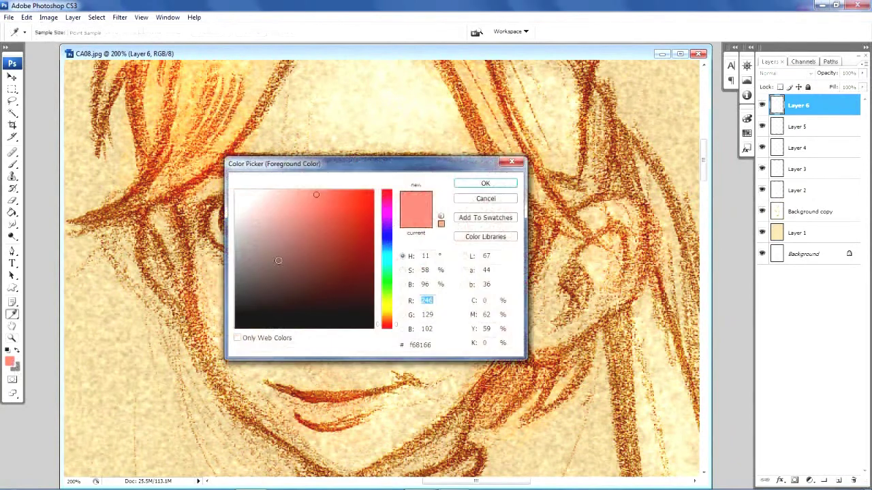
left_click(485, 183)
key("z")
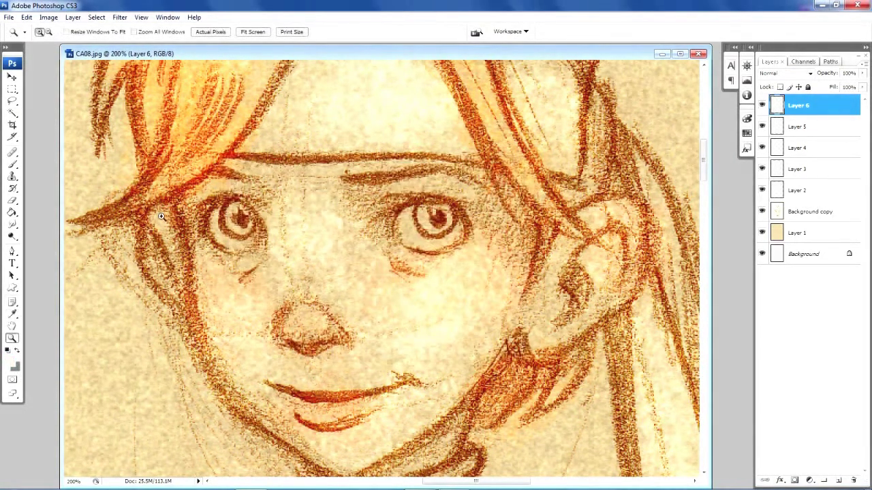
Step: Set Layer 6 to Overlay blending and select the Brush tool
left_click(790, 74)
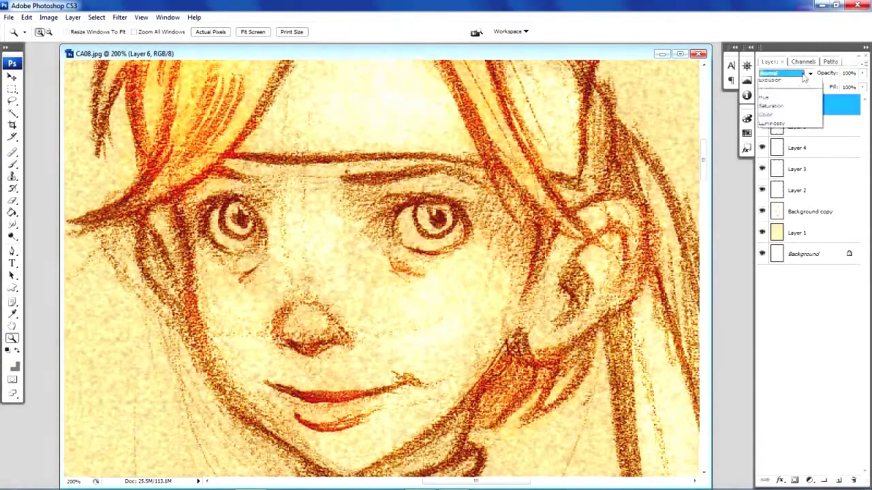
left_click(777, 211)
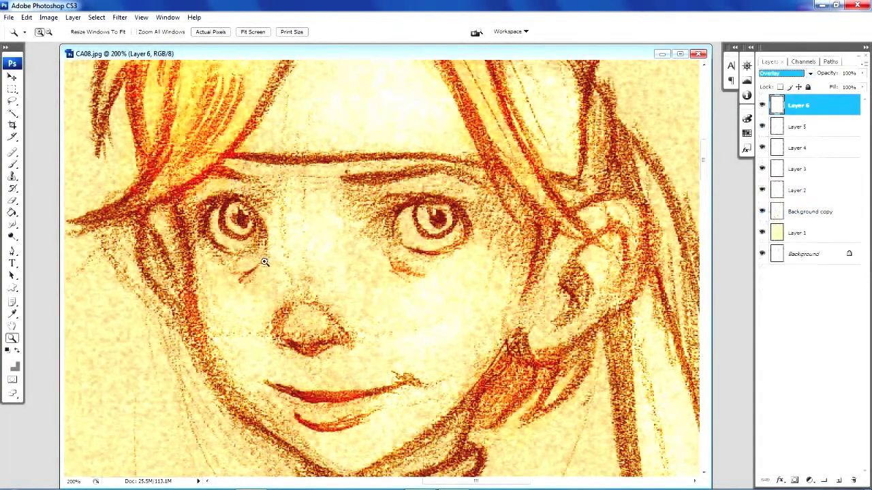
left_click(13, 201)
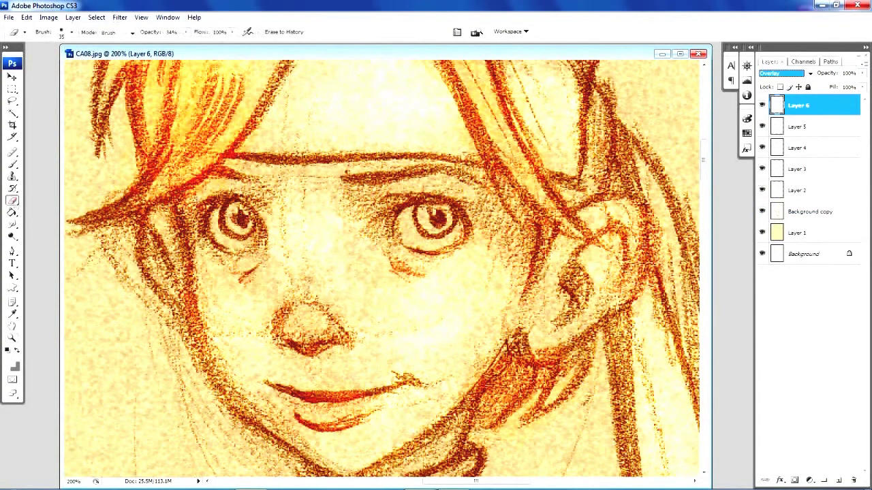
left_click(13, 165)
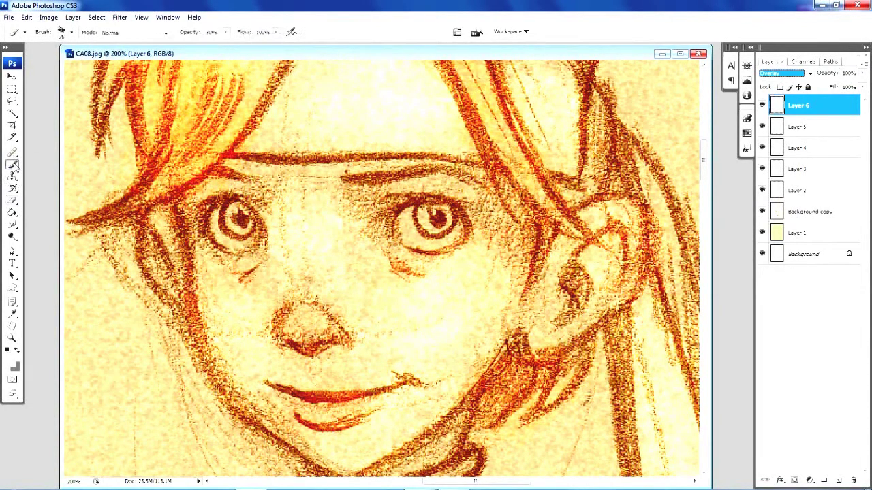
left_click(69, 32)
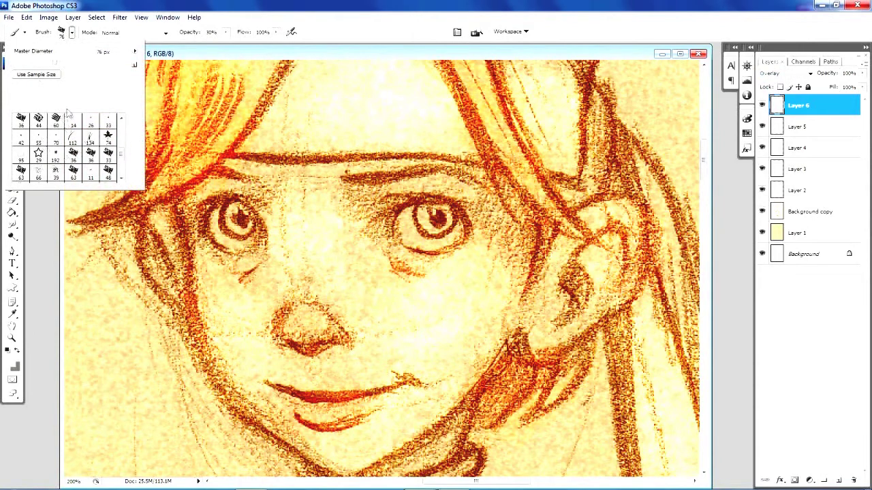
Step: Reduce the brush Master Diameter from 76 px to 35 px
left_click_drag(39, 64, 34, 64)
key("Return")
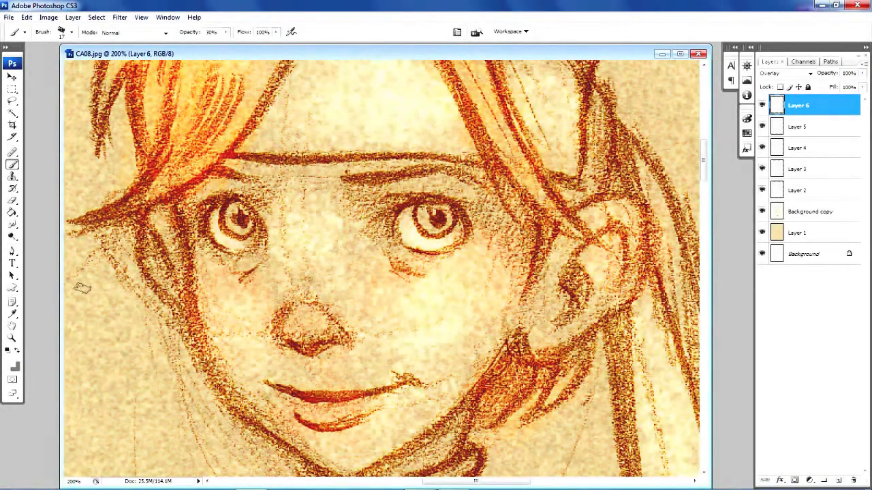
Step: Set the foreground colour to bright green #31d225
left_click(12, 364)
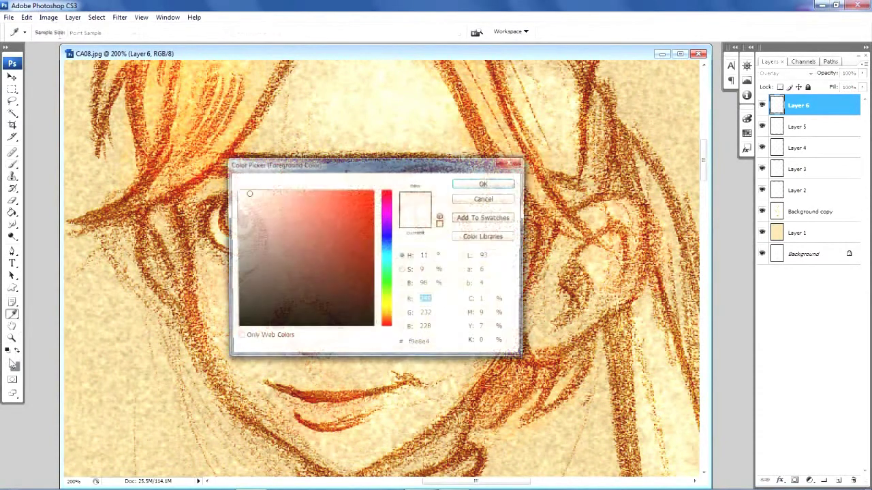
mouse_move(383, 290)
left_mouse_down()
mouse_move(385, 303)
mouse_move(389, 289)
left_mouse_up()
left_click(349, 215)
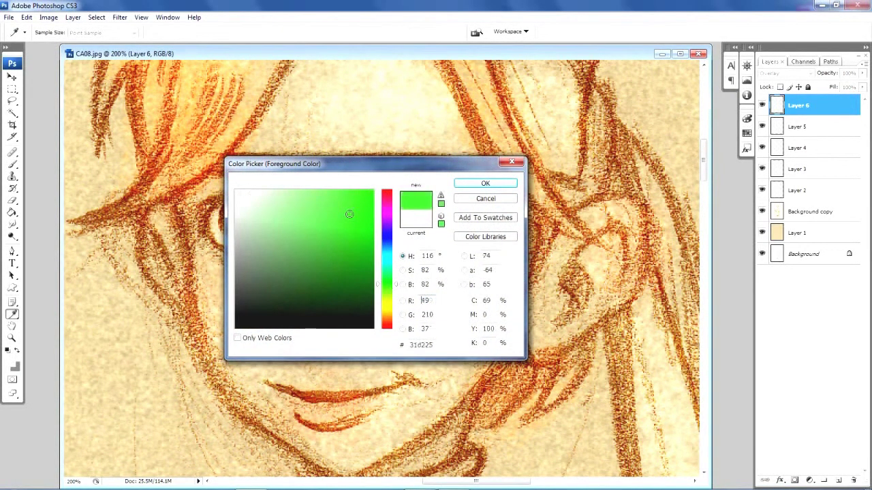
left_click(478, 183)
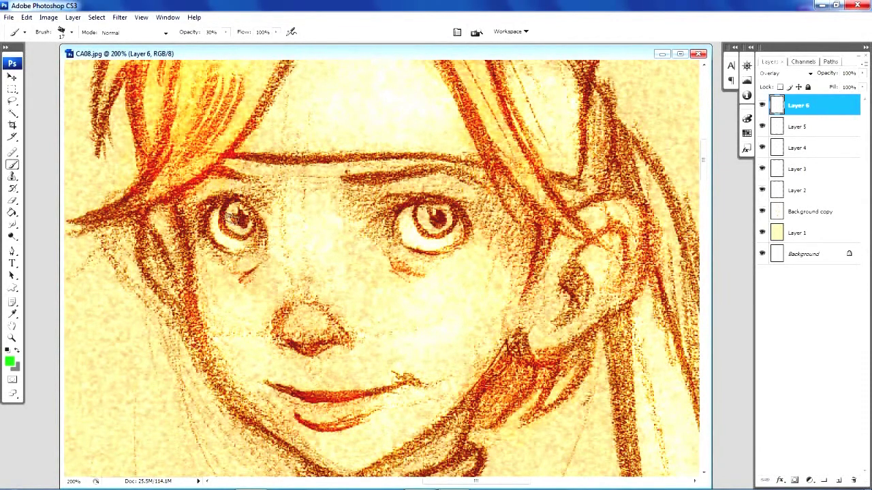
Step: Paint green into the irises of both the left and right eyes
mouse_move(232, 218)
left_mouse_down()
mouse_move(235, 231)
mouse_move(231, 207)
mouse_move(249, 226)
mouse_move(231, 222)
mouse_move(245, 229)
left_mouse_up()
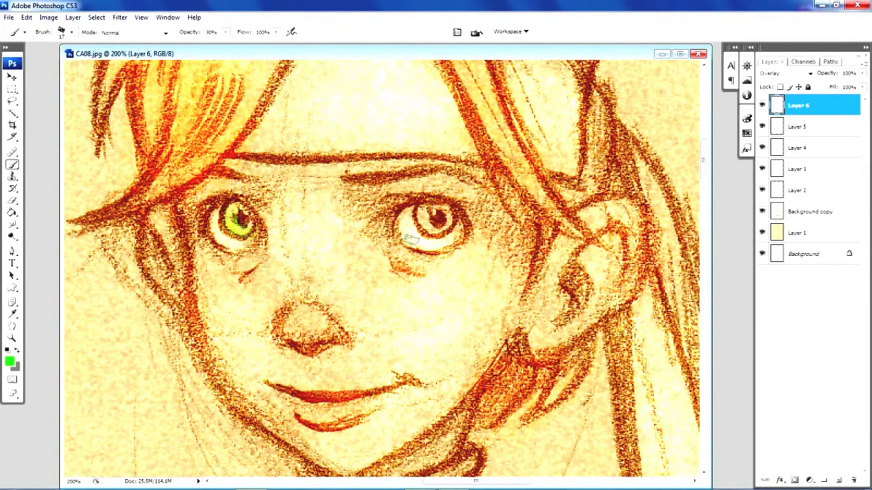
mouse_move(410, 238)
left_mouse_down()
mouse_move(424, 219)
mouse_move(446, 223)
mouse_move(416, 219)
mouse_move(443, 221)
mouse_move(422, 217)
mouse_move(436, 229)
mouse_move(425, 221)
mouse_move(442, 218)
mouse_move(424, 210)
mouse_move(419, 218)
mouse_move(443, 228)
mouse_move(426, 220)
left_mouse_up()
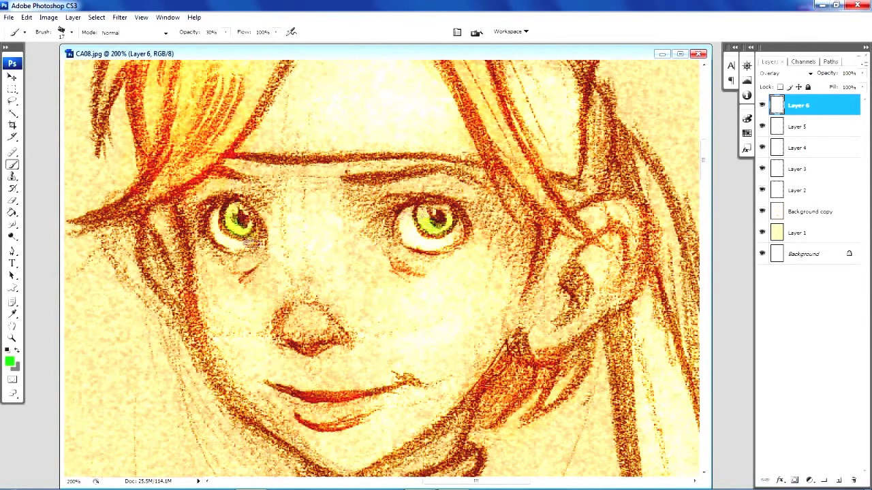
left_click(13, 339)
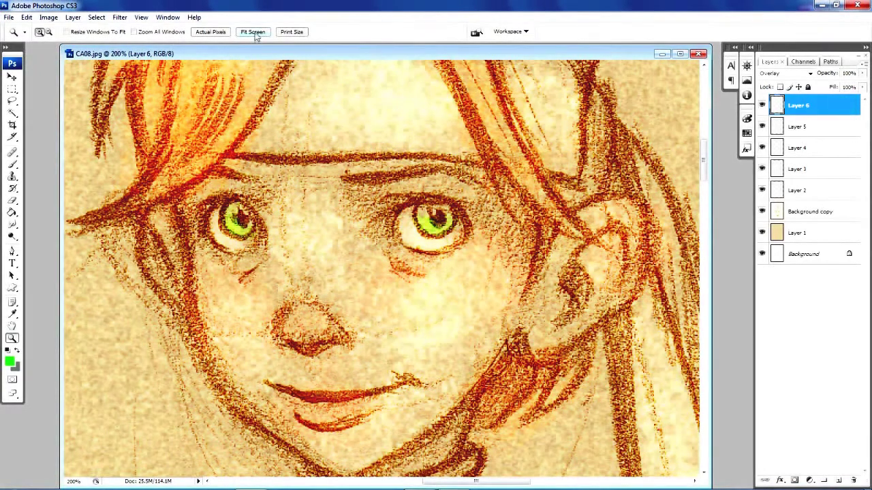
Step: Fit the whole figure on screen and widen the document window
left_click(254, 33)
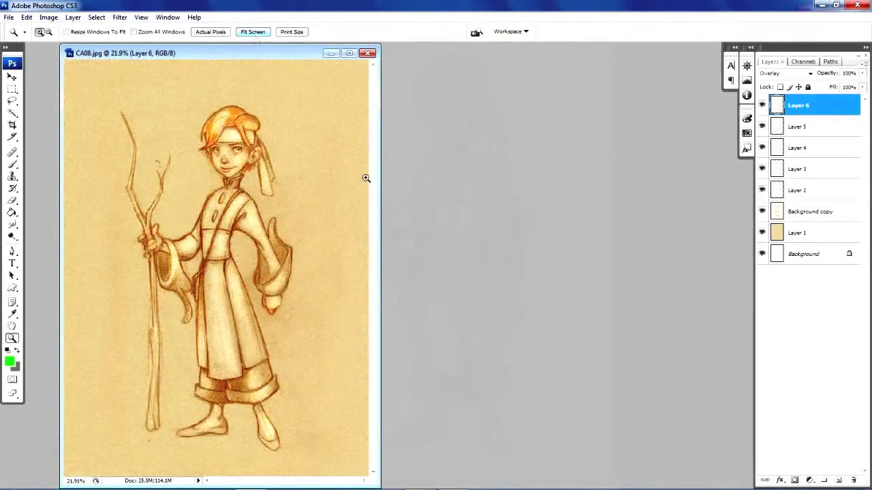
left_click_drag(380, 180, 600, 243)
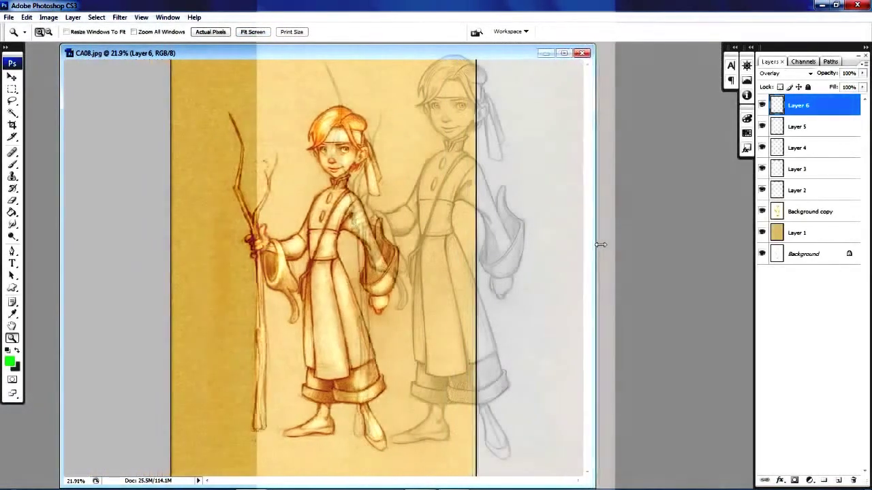